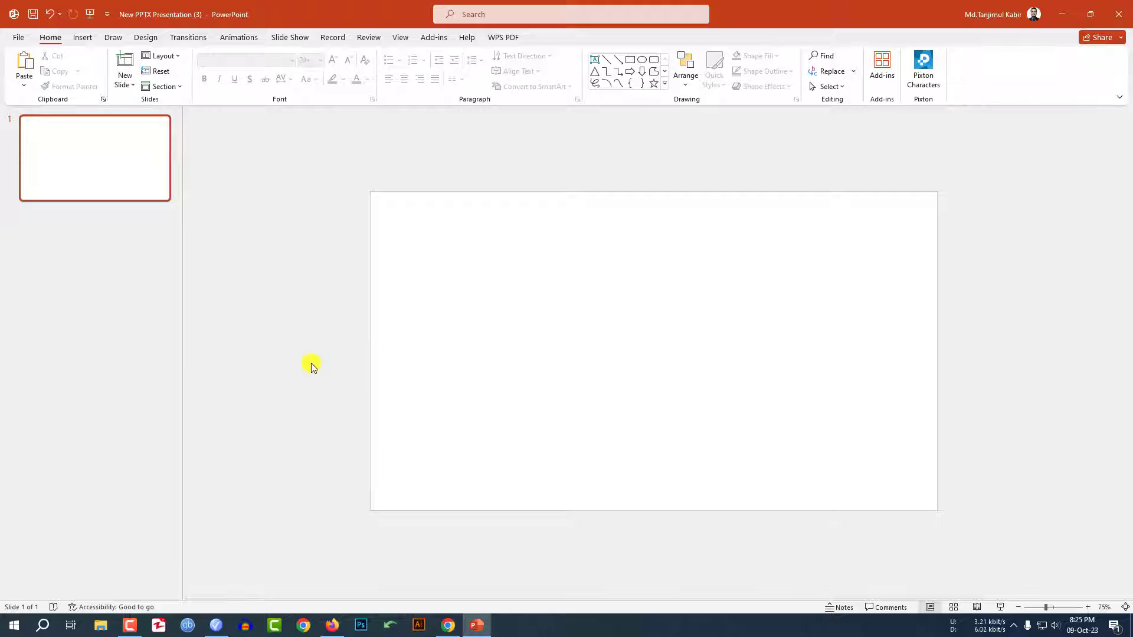
- Draw a text box near the slide centre for a line of dashes
left_click(83, 37)
left_click(199, 75)
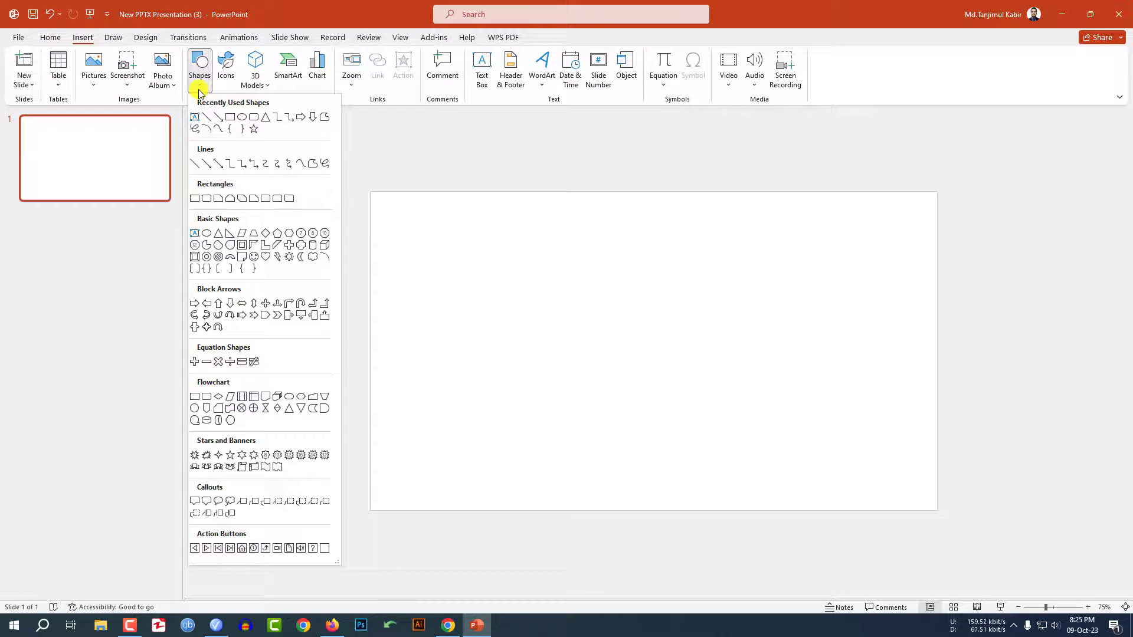
left_click(194, 118)
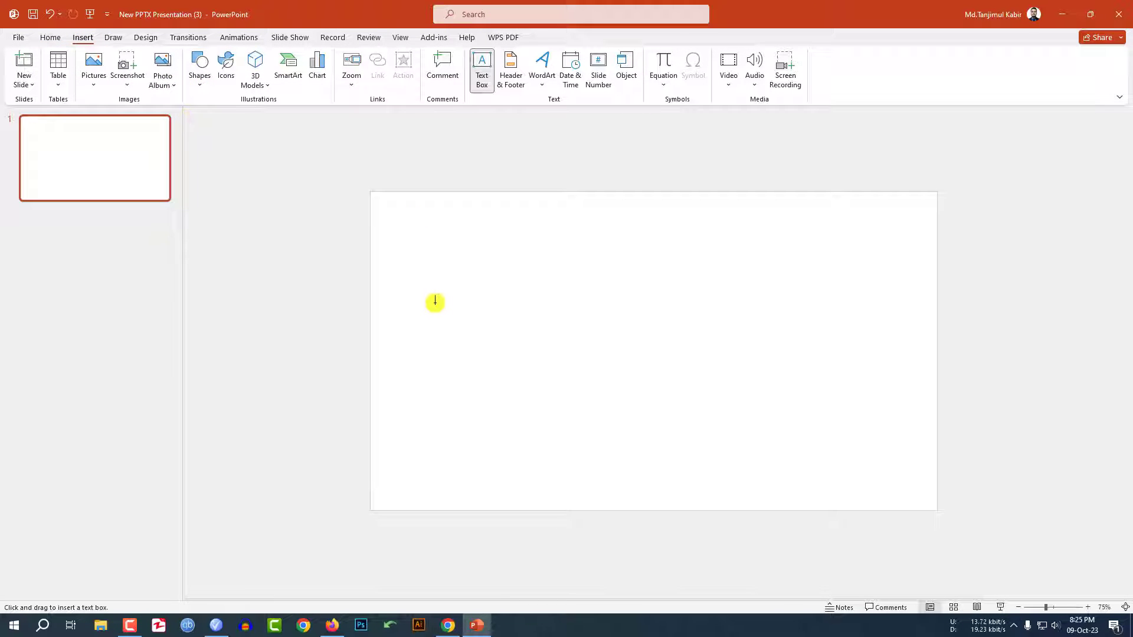
left_click_drag(434, 284, 635, 345)
type("--------")
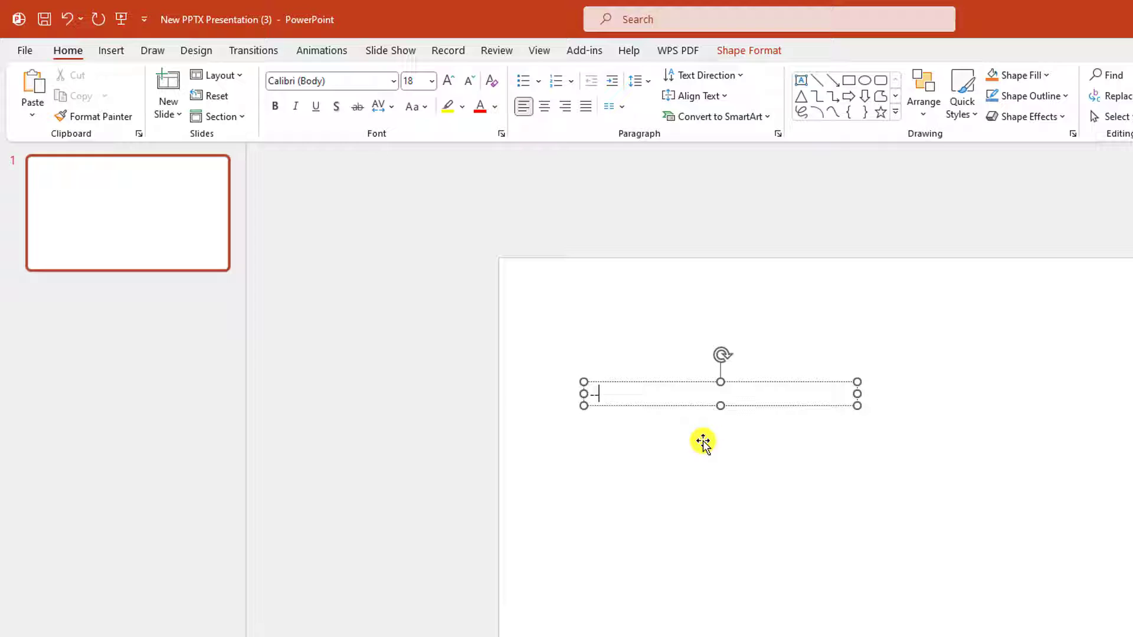
- Set the font of the dashes to Team A
double_click(609, 394)
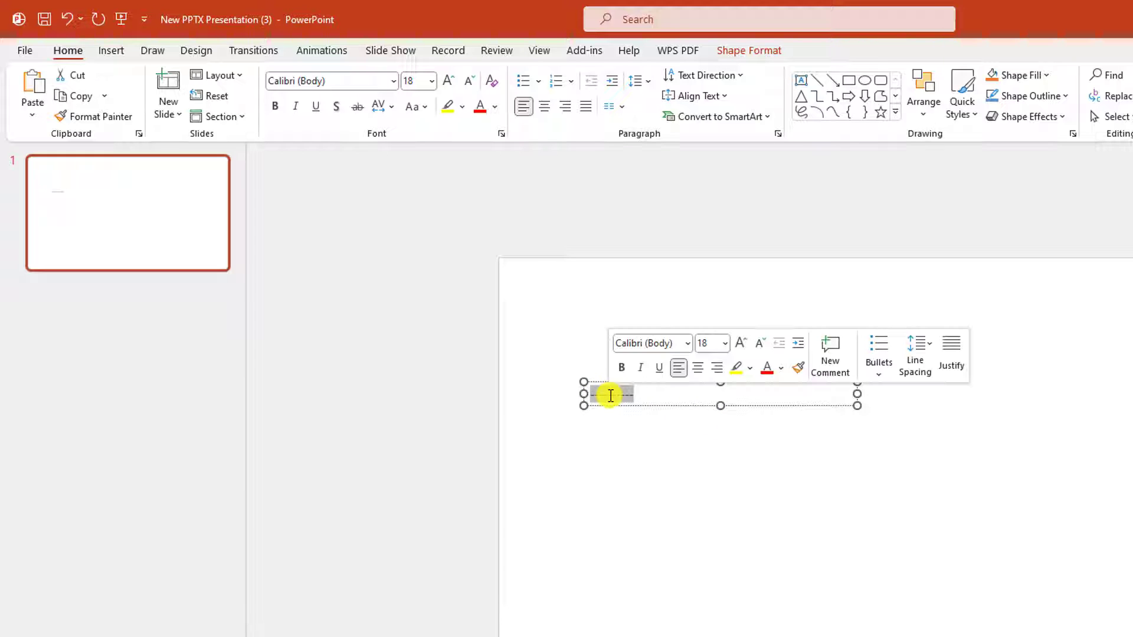
left_click(343, 81)
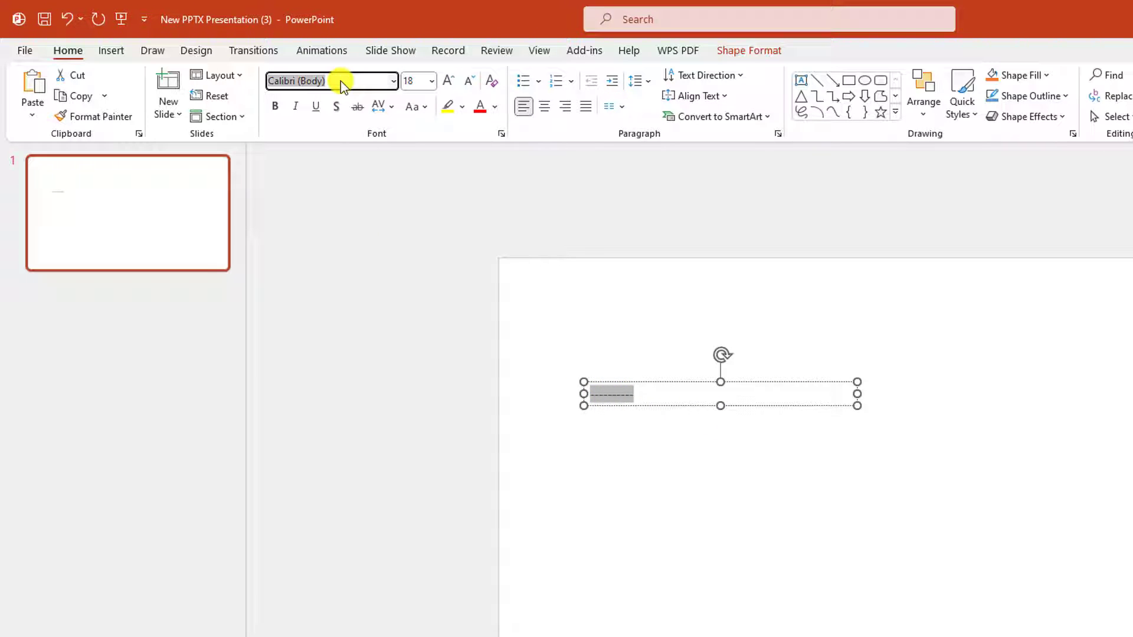
type("Team A")
key("Return")
left_click(745, 53)
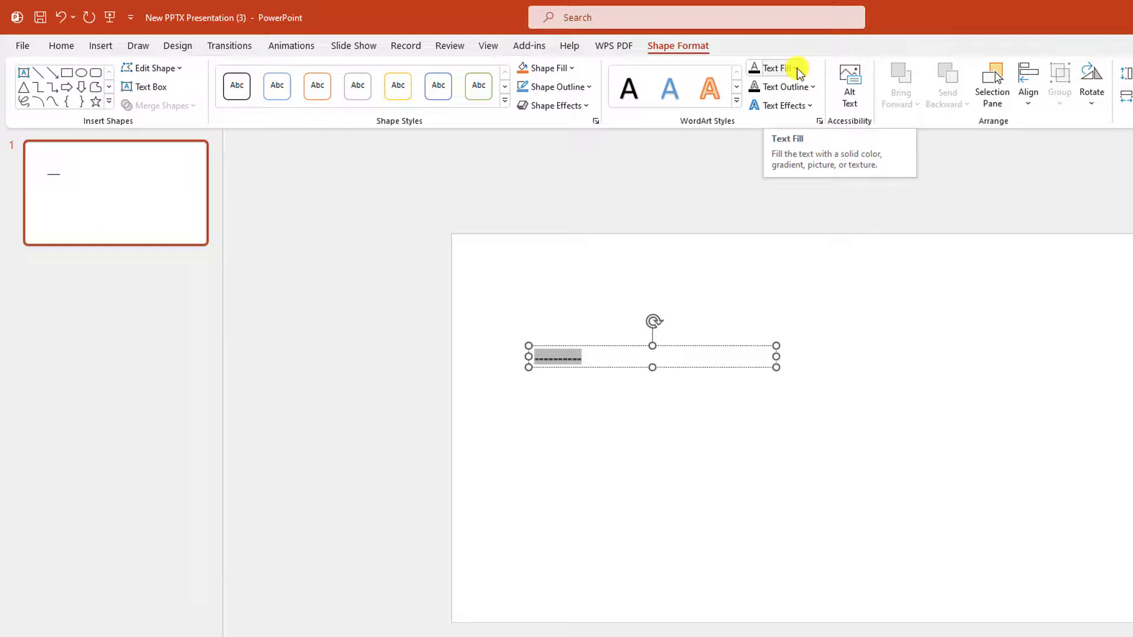
- Apply the Wave: Down warp to the dashes and stretch the shape over nearly the whole slide
left_click(846, 111)
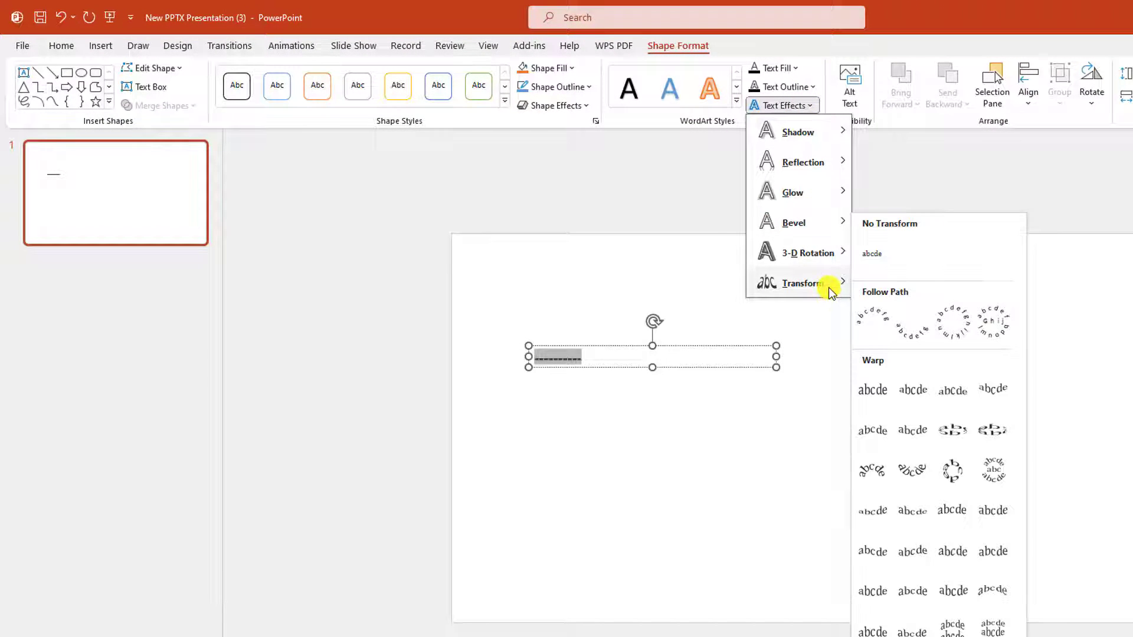
mouse_move(872, 551)
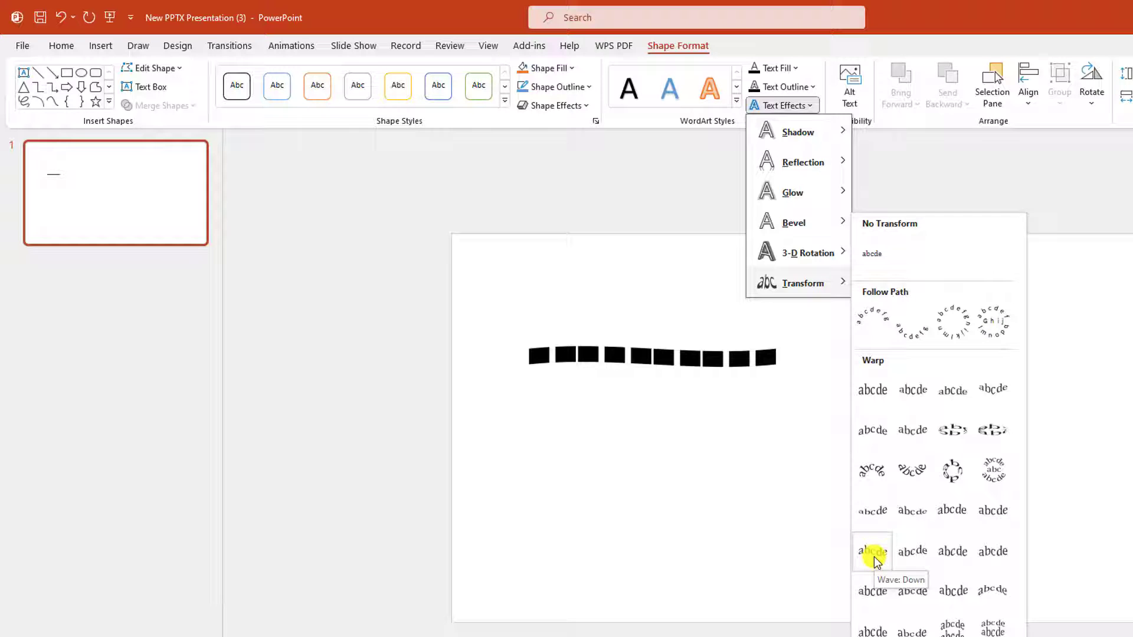
left_click(873, 556)
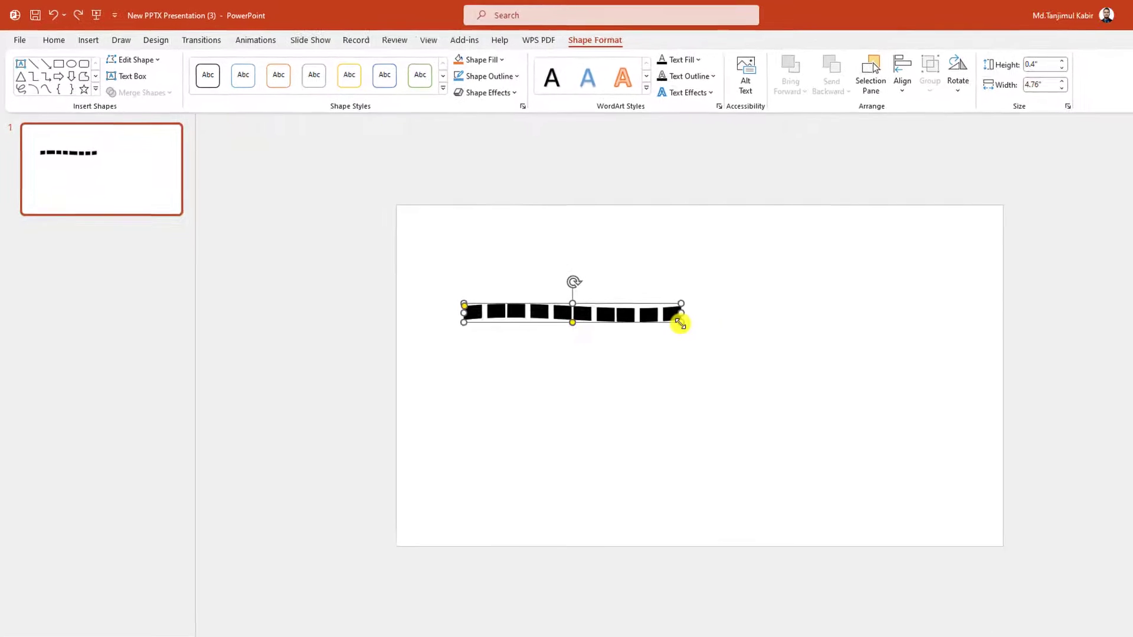
mouse_move(634, 300)
left_mouse_down()
mouse_move(707, 404)
mouse_move(780, 404)
mouse_move(937, 478)
left_mouse_up()
left_click_drag(390, 448, 370, 497)
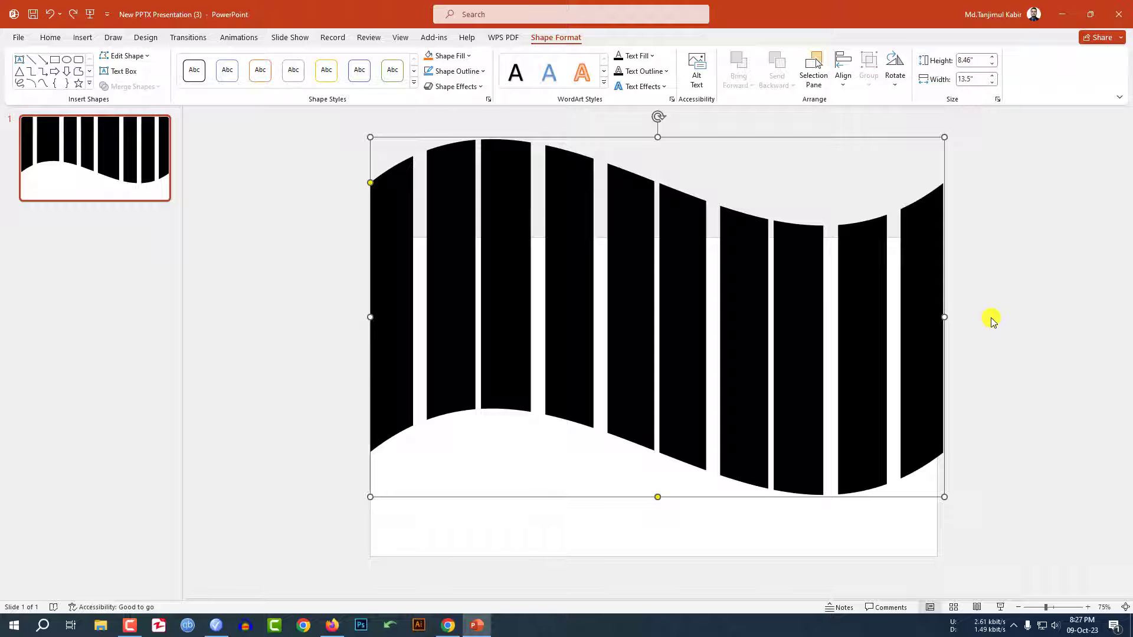
- Fill the striped text with the fishing-boat lake photo from the Downloads folder
left_click(991, 318)
double_click(676, 318)
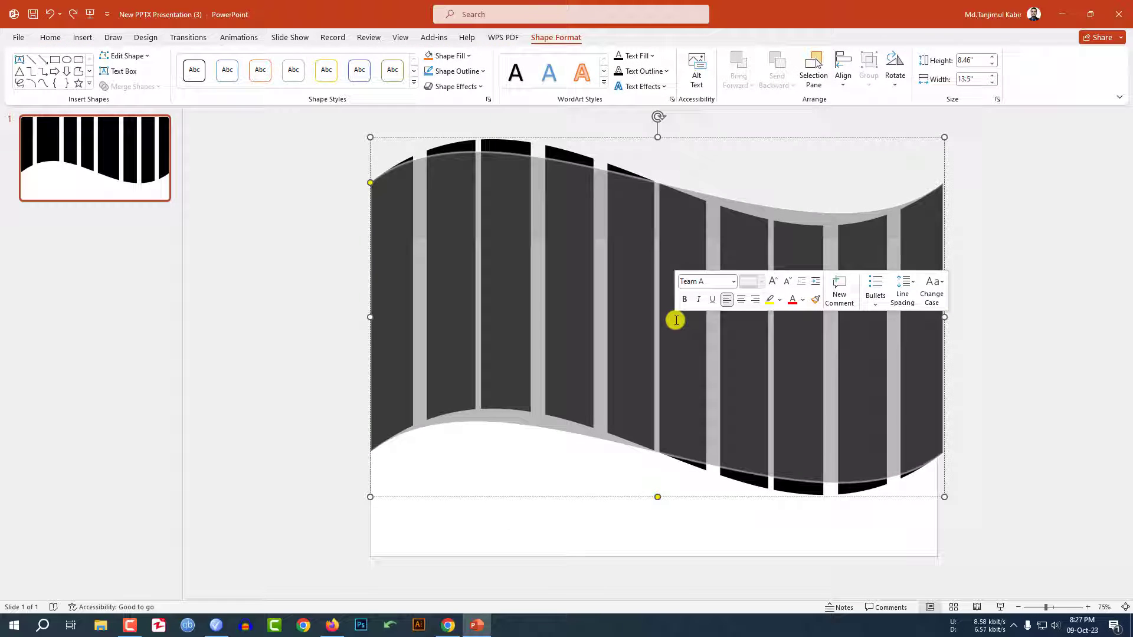
left_click(652, 56)
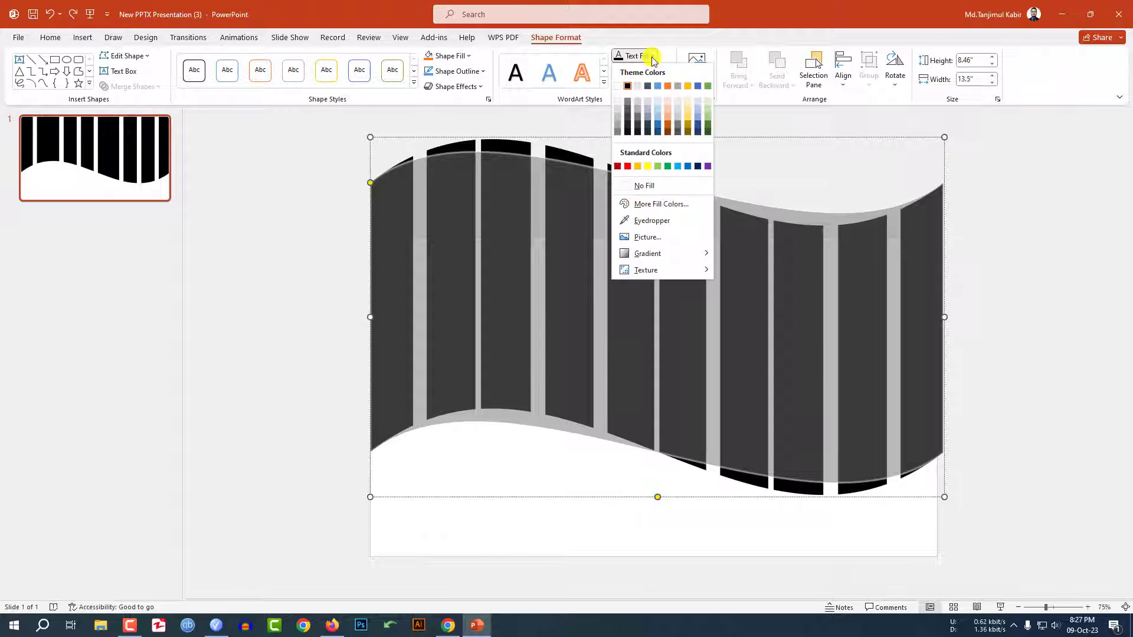
left_click(646, 236)
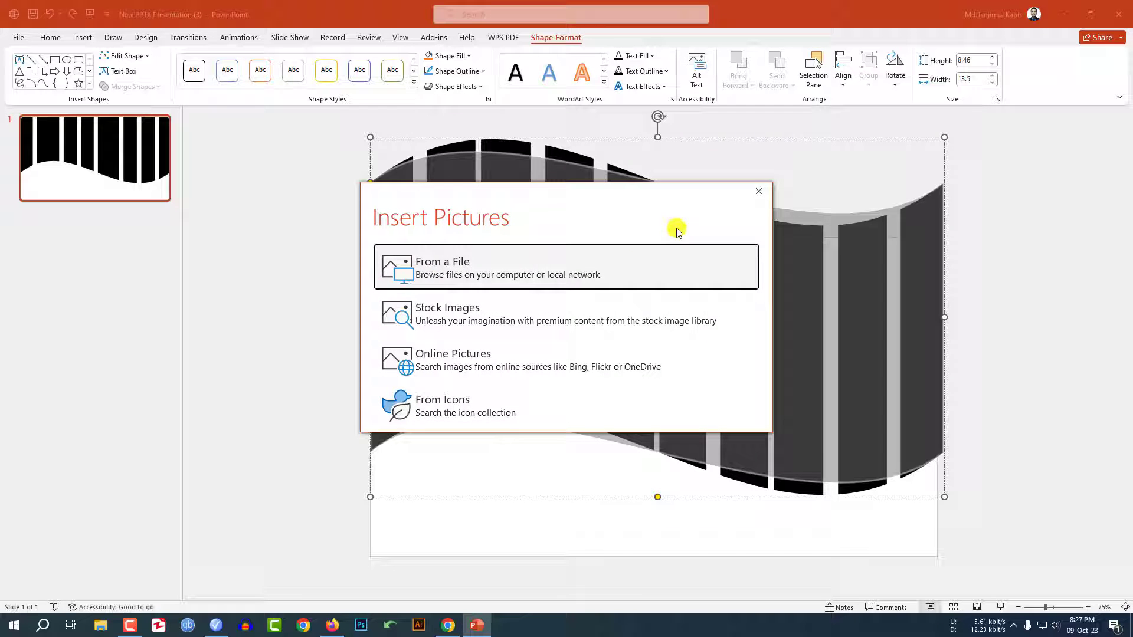
left_click(439, 267)
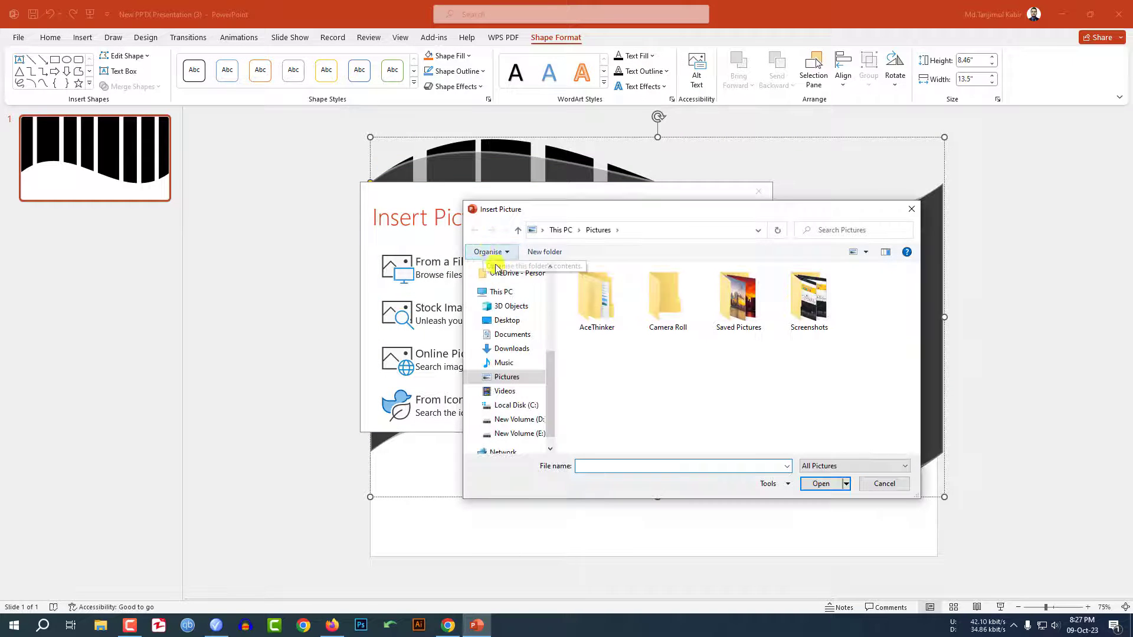
left_click(526, 349)
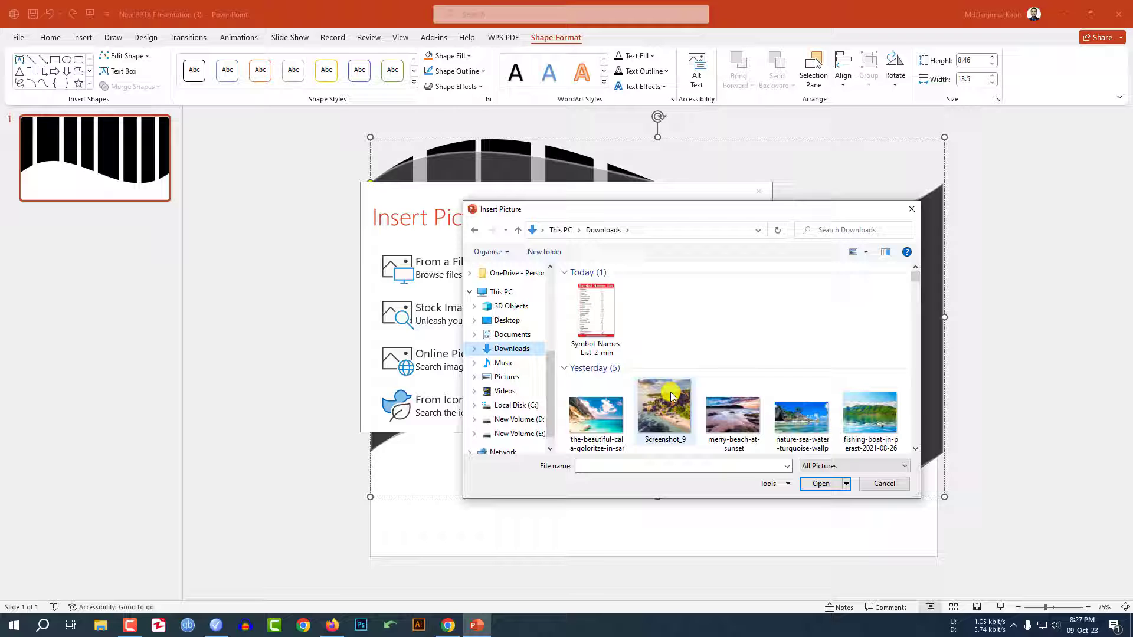
left_click(870, 407)
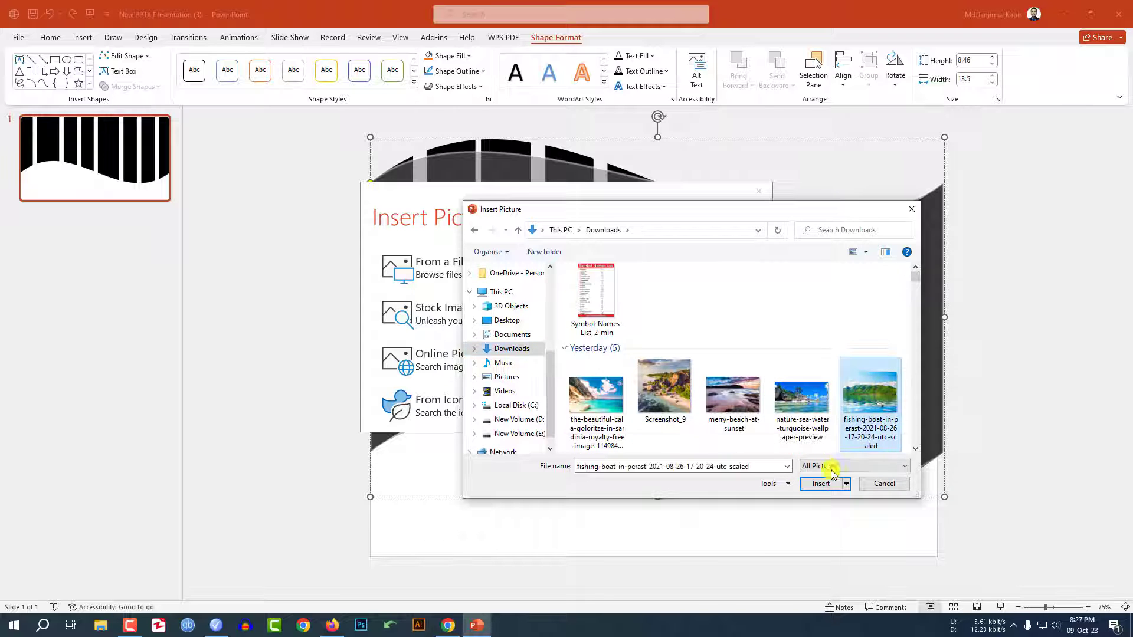
left_click(823, 485)
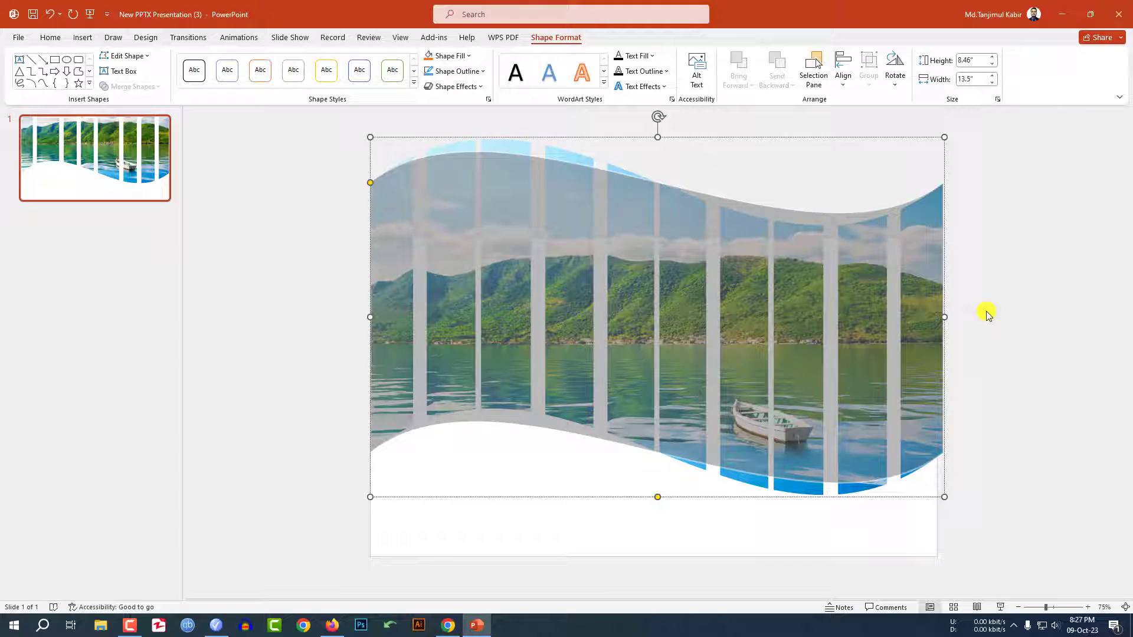
- Add a bold, enlarged Arial RIVER title box below the wave on the left
left_click(988, 314)
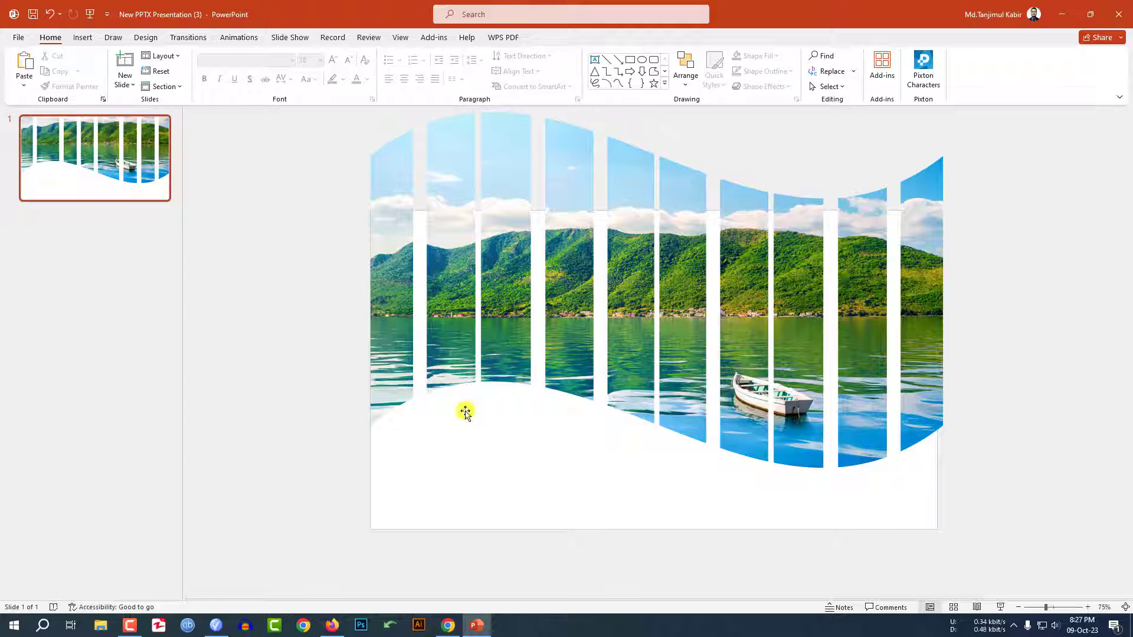
left_click(82, 38)
left_click(199, 76)
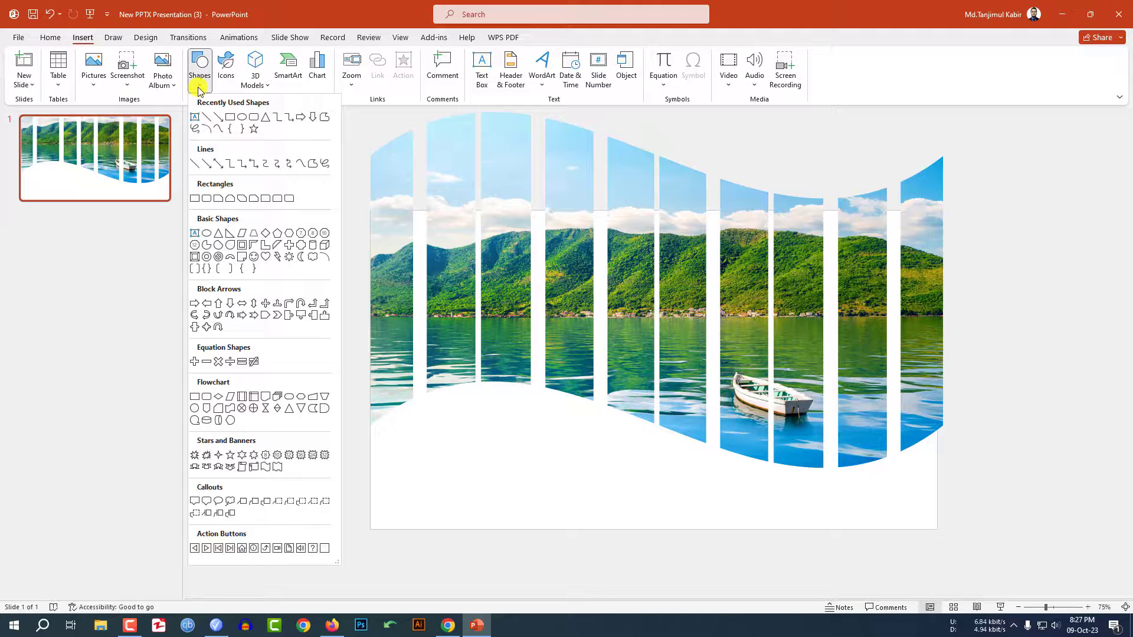
left_click(196, 121)
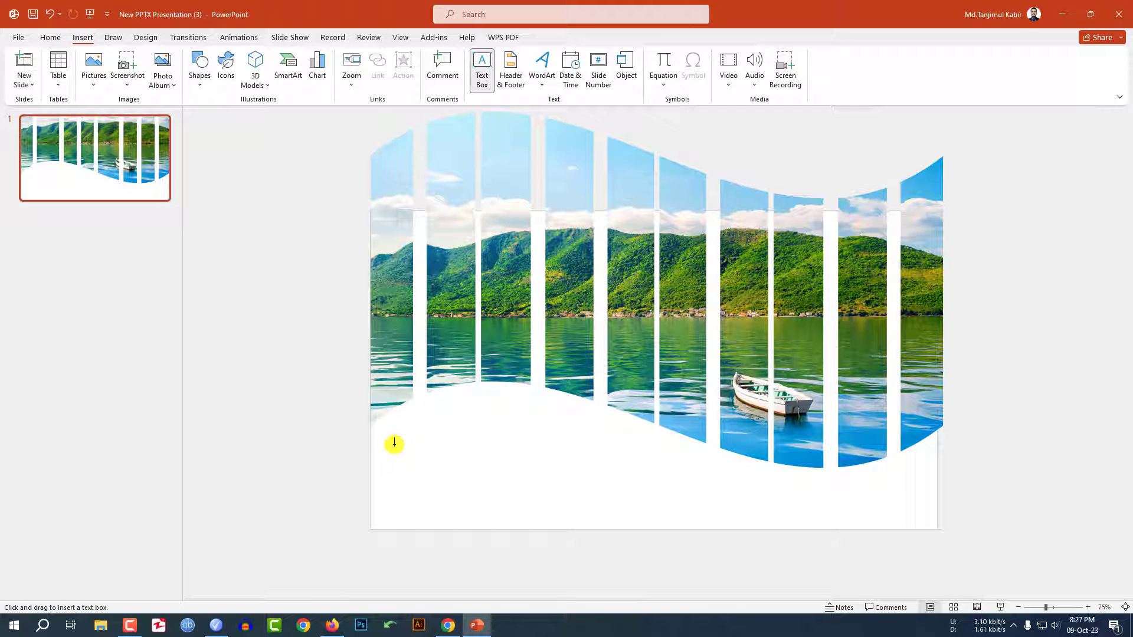
left_click_drag(388, 456, 510, 478)
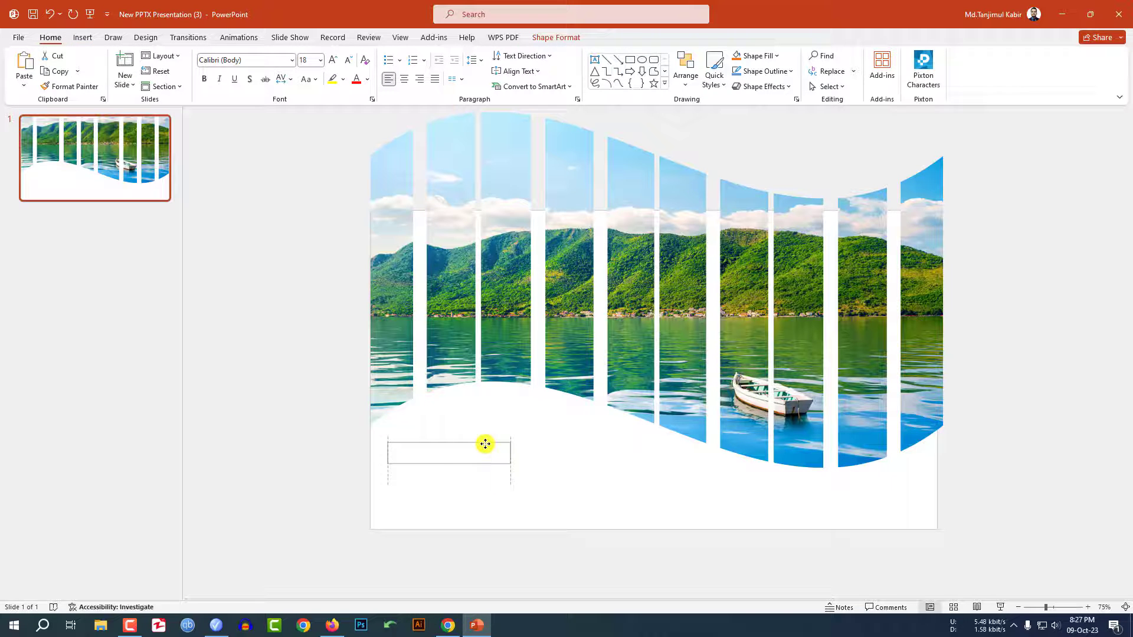
type("Rl")
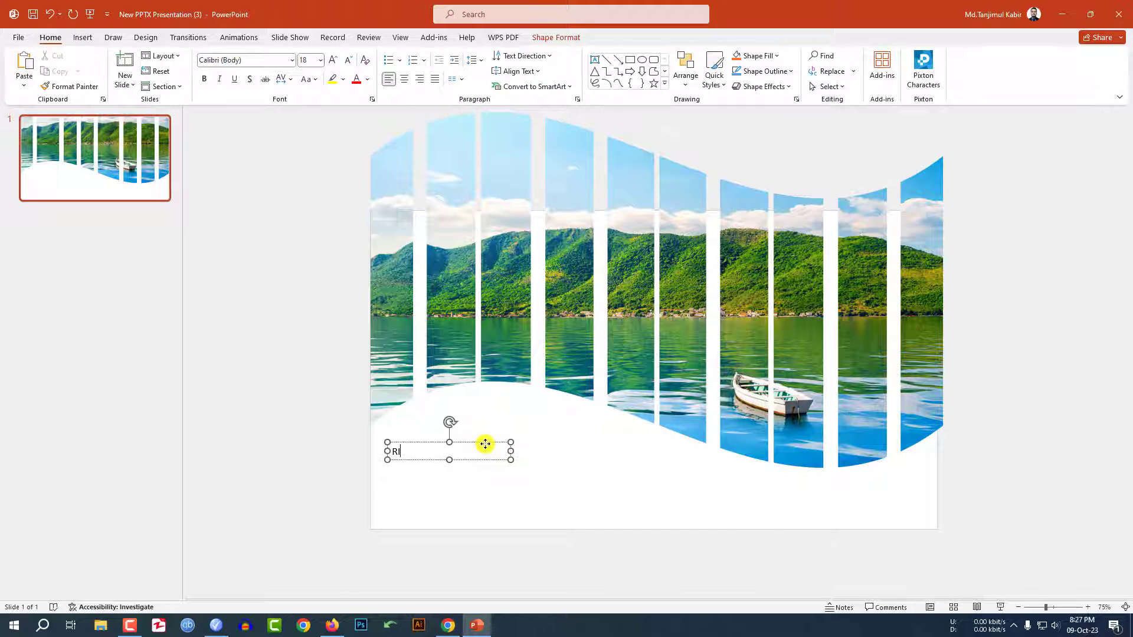
key("ctrl+a")
left_click(258, 59)
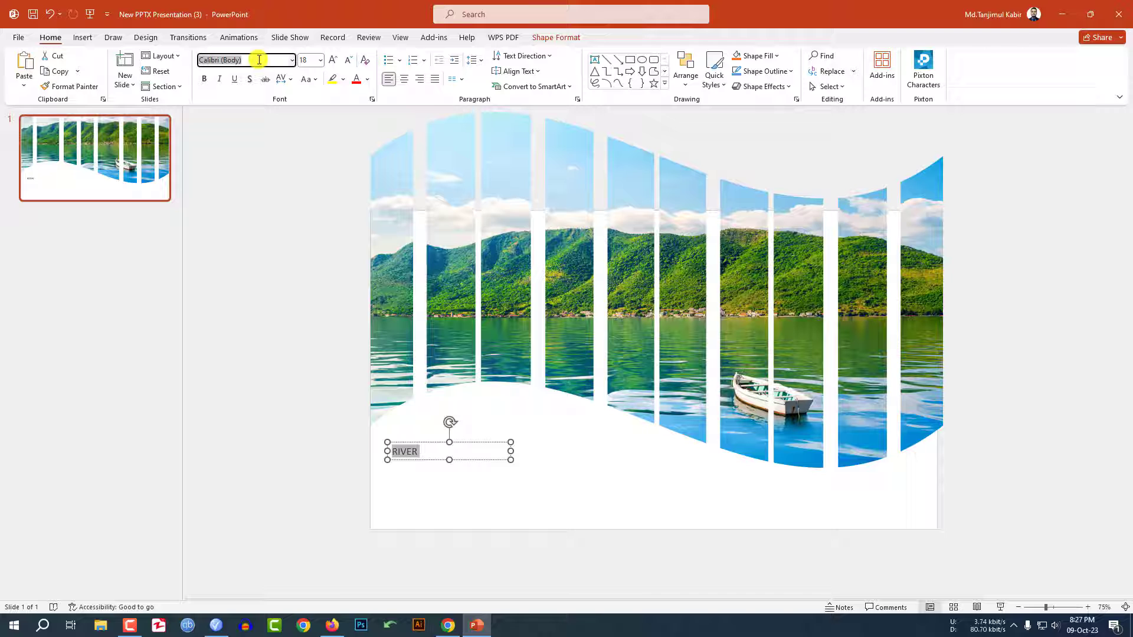
type("Arial")
key("Return")
key("ctrl+b")
left_click(332, 59)
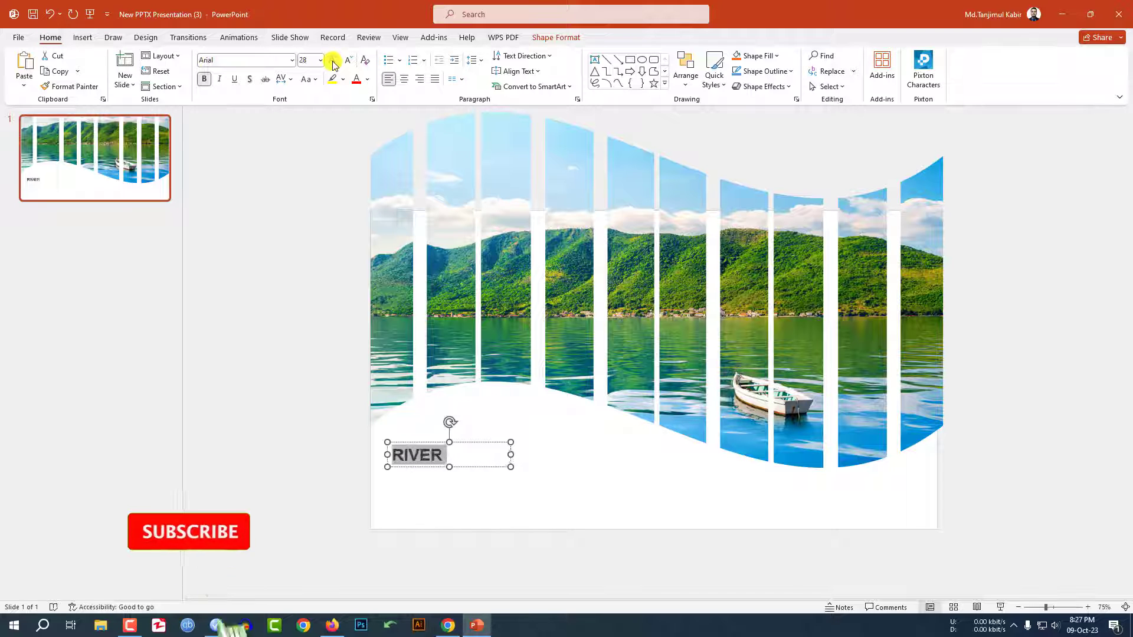
left_click(476, 469)
- Add a wide, justified 14-pt =rand() placeholder paragraph below the RIVER title
left_click(82, 37)
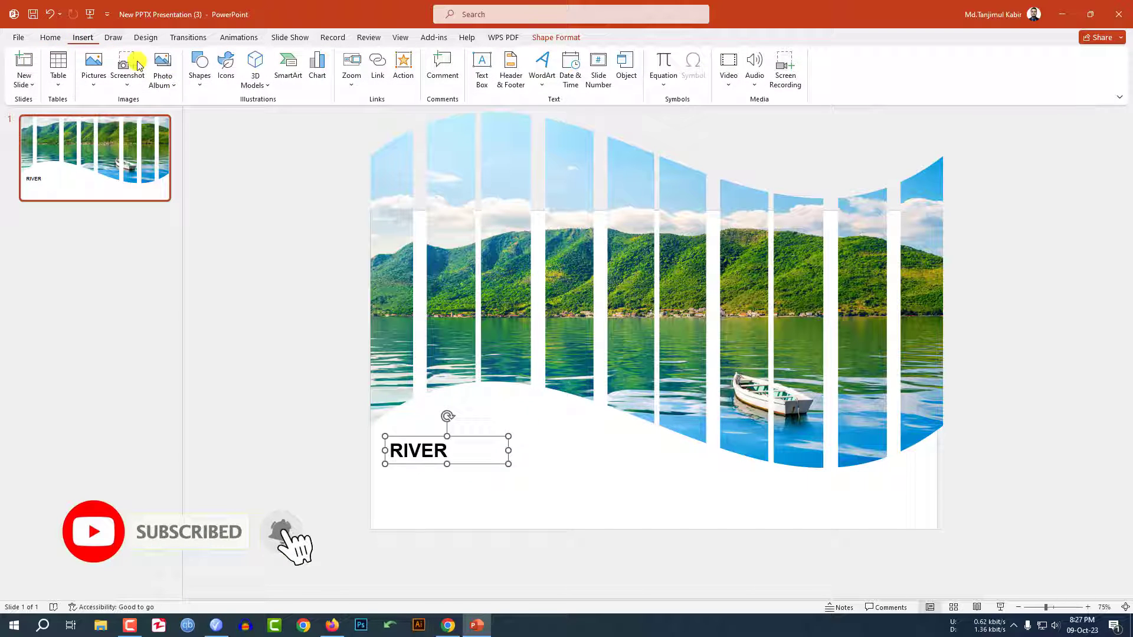
left_click(195, 80)
left_click(192, 118)
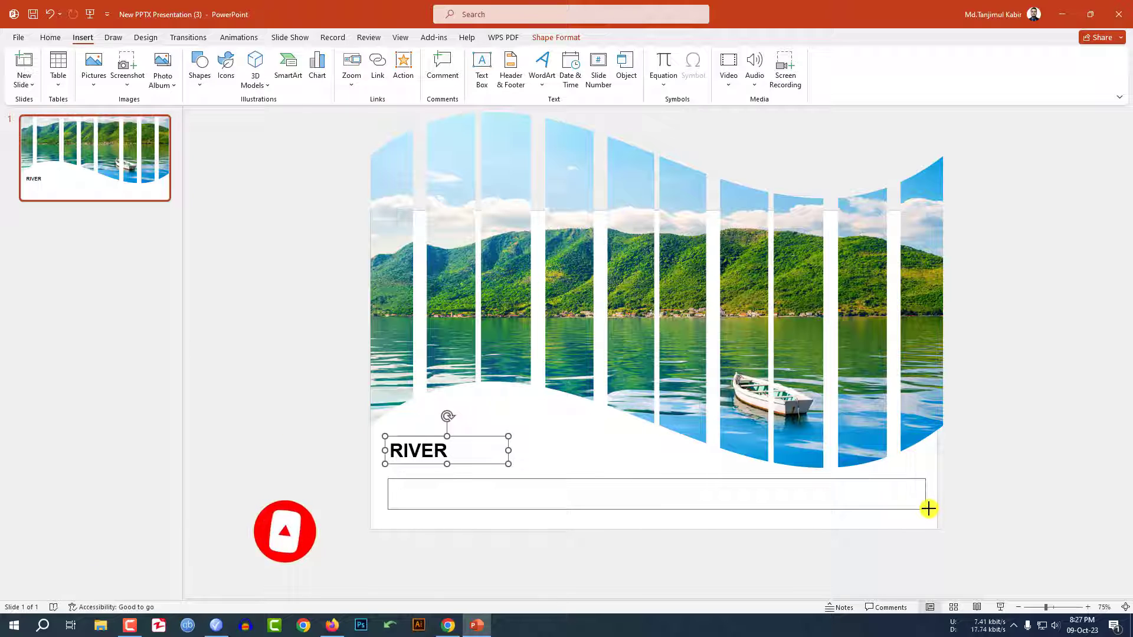
left_click_drag(387, 478, 932, 508)
type("=ran")
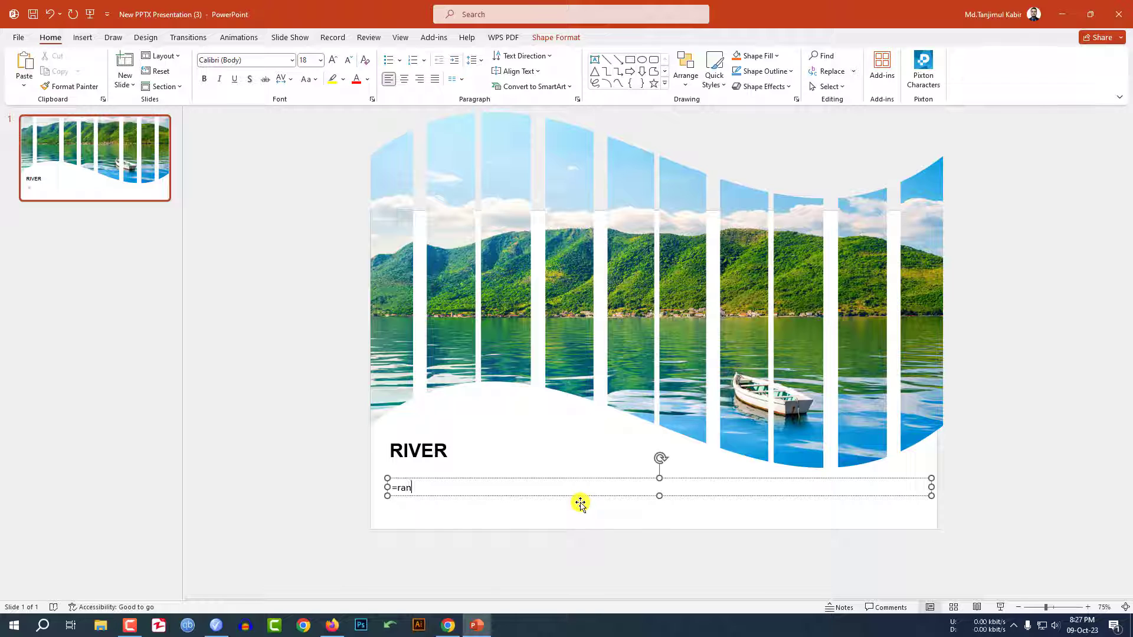
type("d()")
key("Return")
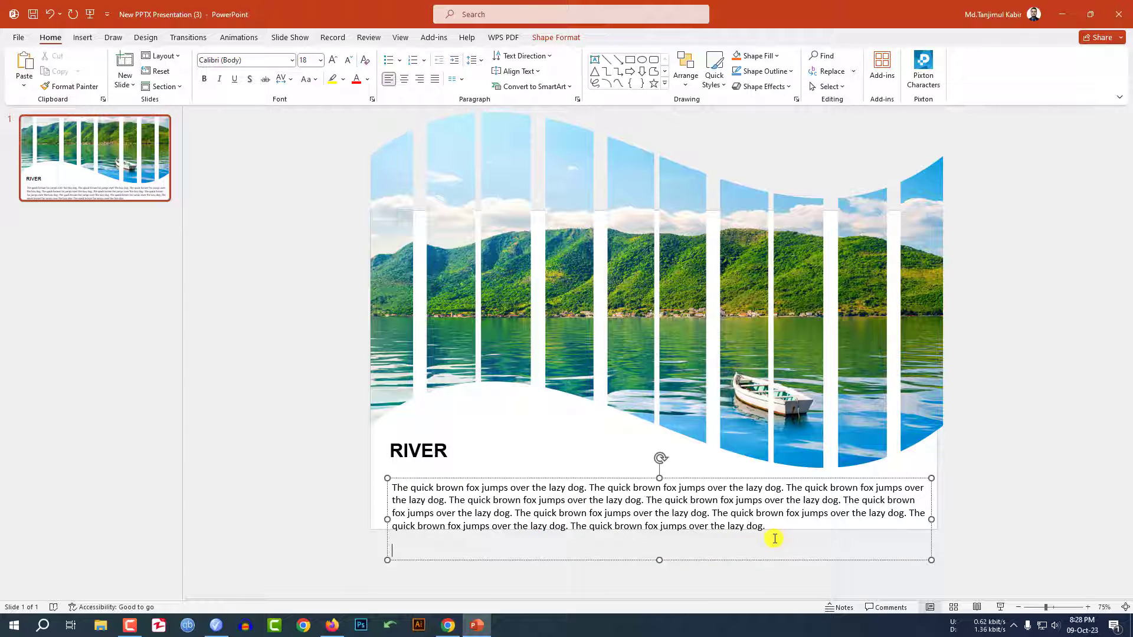
left_click_drag(774, 538, 393, 478)
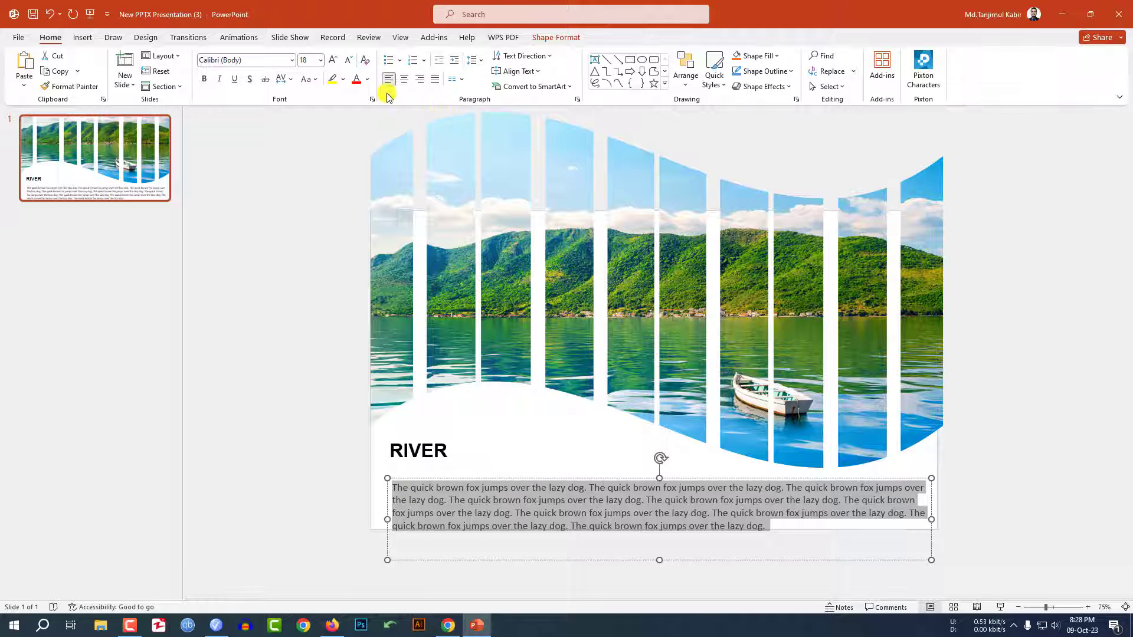
left_click(434, 79)
left_click(347, 62)
left_click(348, 62)
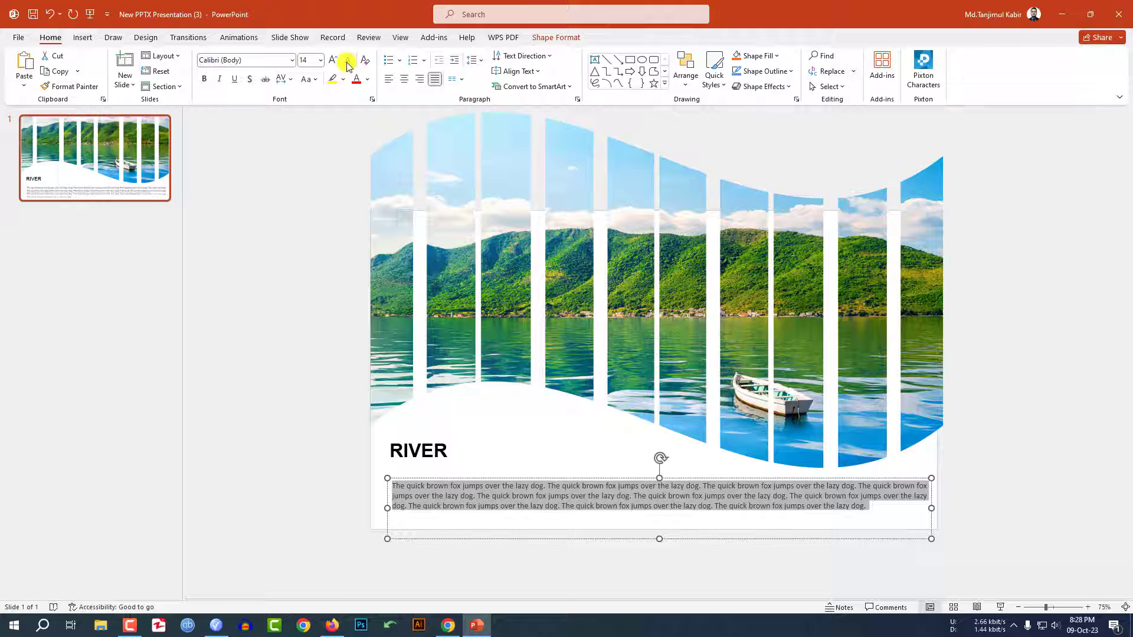
left_click_drag(931, 509, 936, 505)
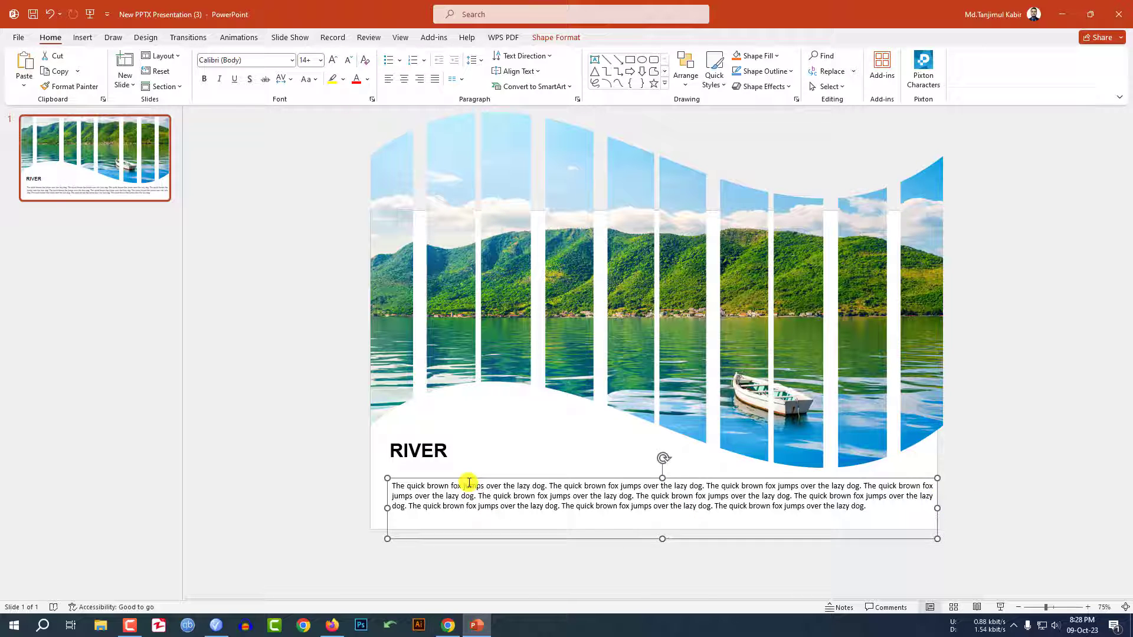
left_click_drag(420, 454, 423, 459)
left_click(1090, 516)
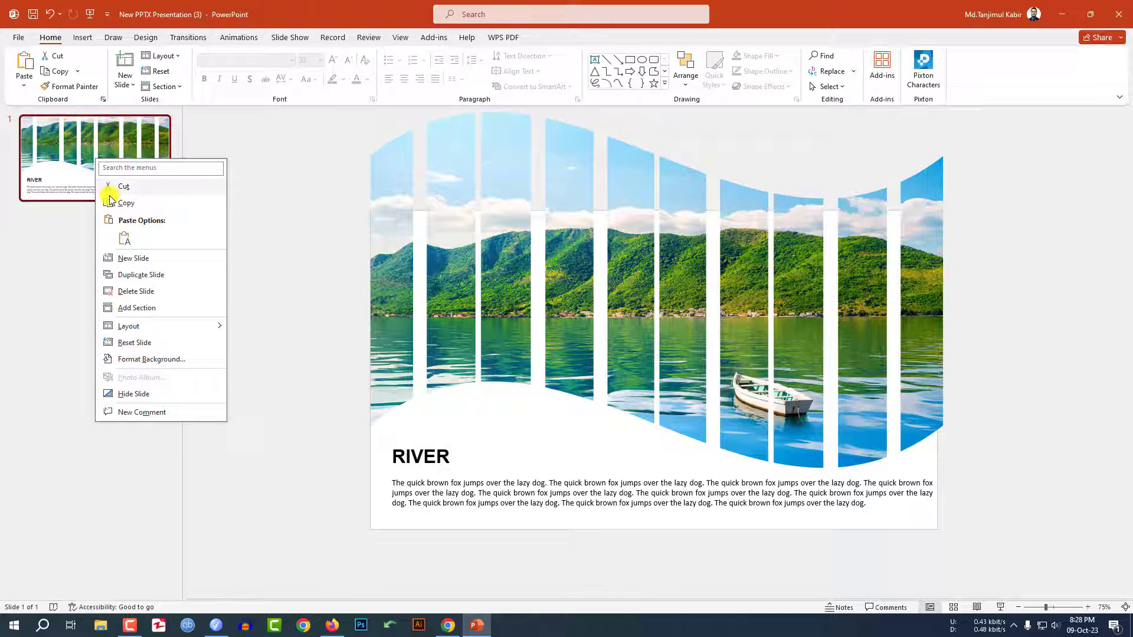
- Duplicate the RIVER slide twice to make three slides
left_click(133, 278)
right_click(102, 252)
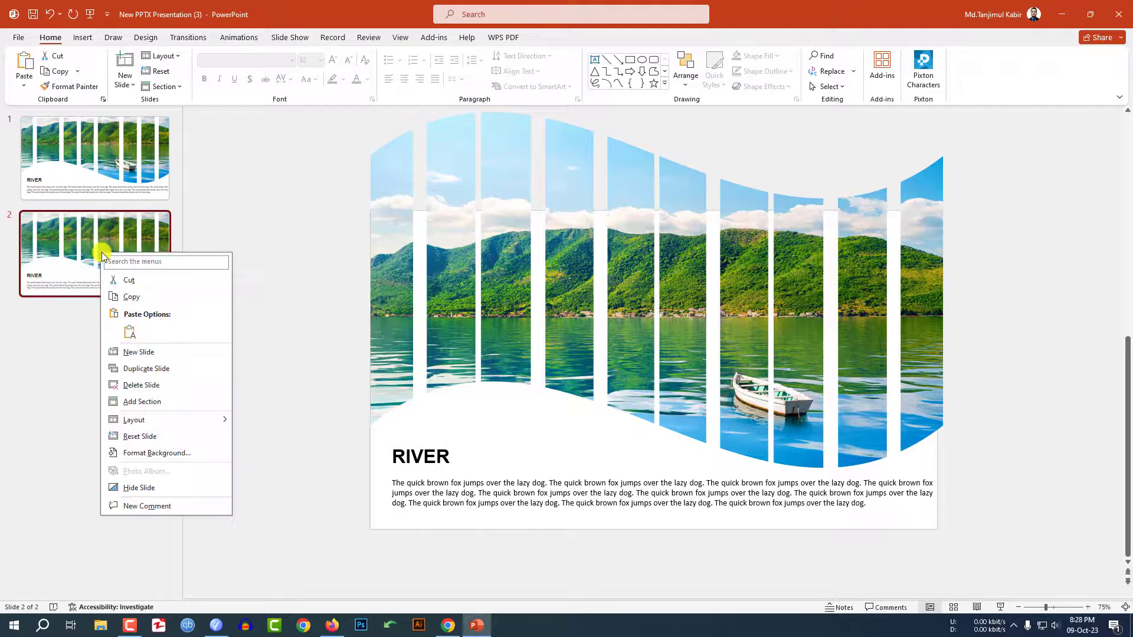
left_click(141, 373)
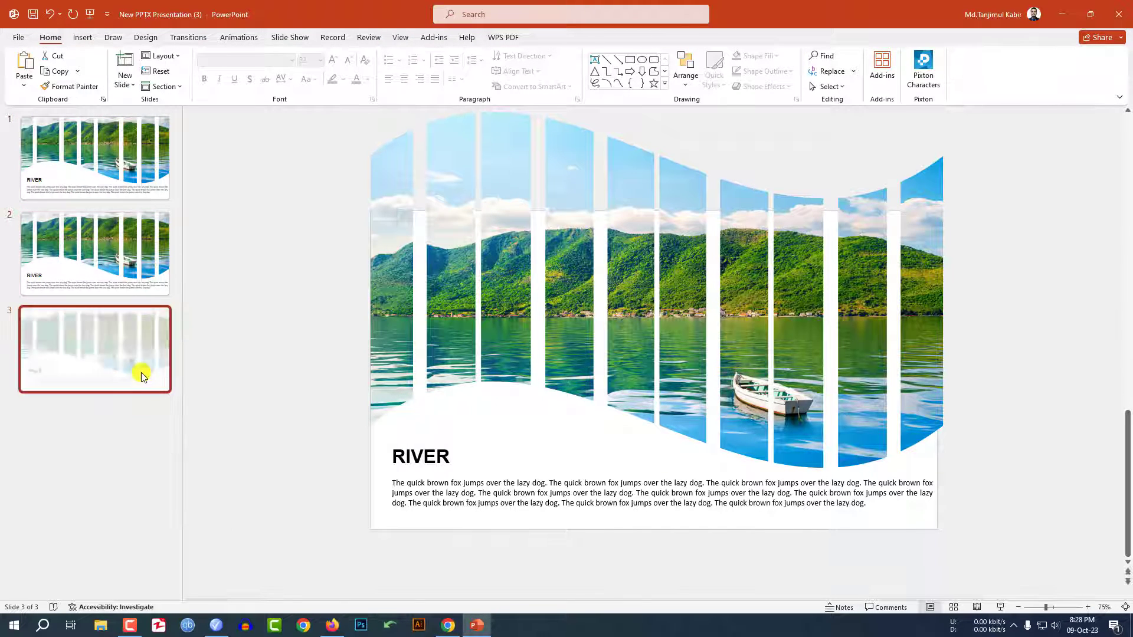
- On slide 2, fill the wavy stripes with the city harbour photo and select RIVER for retitling
left_click(115, 256)
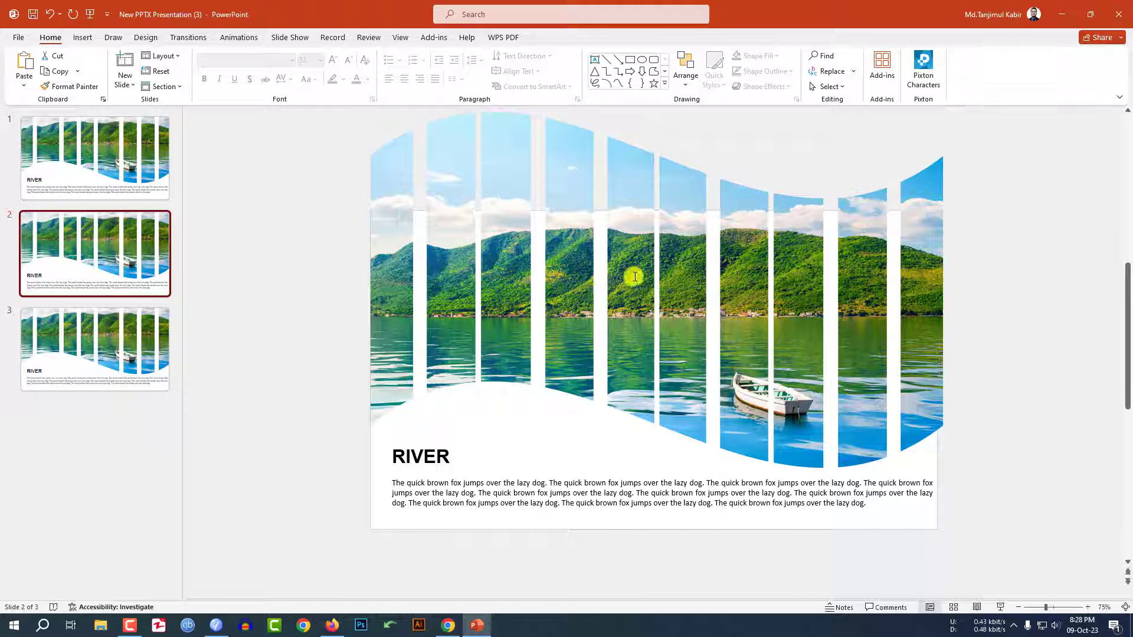
left_click(580, 291)
left_click(556, 38)
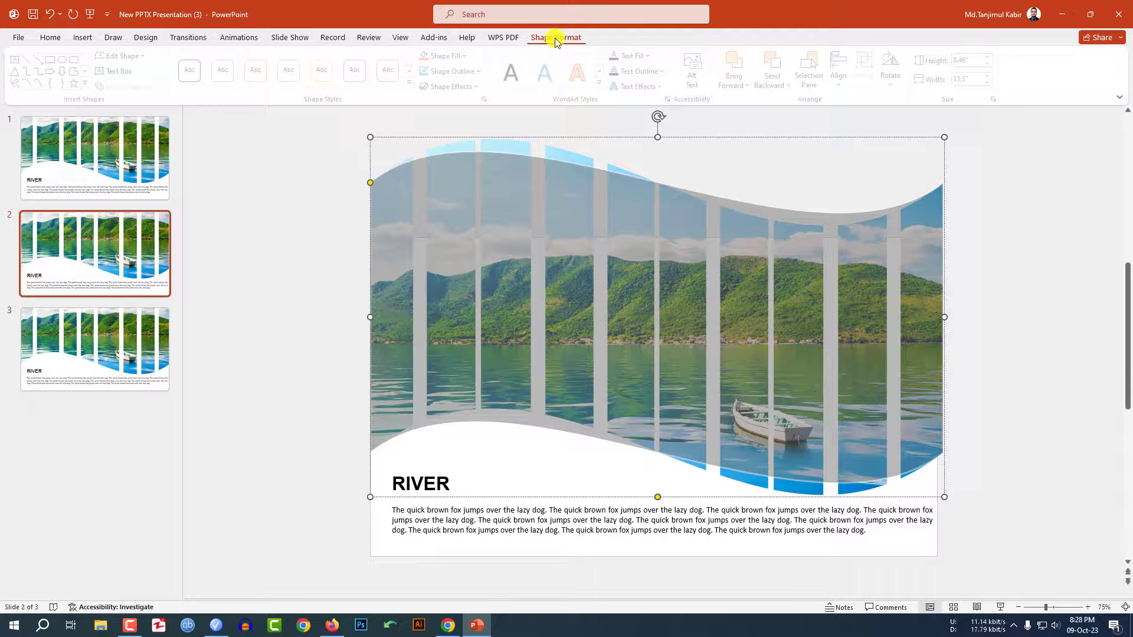
left_click(654, 56)
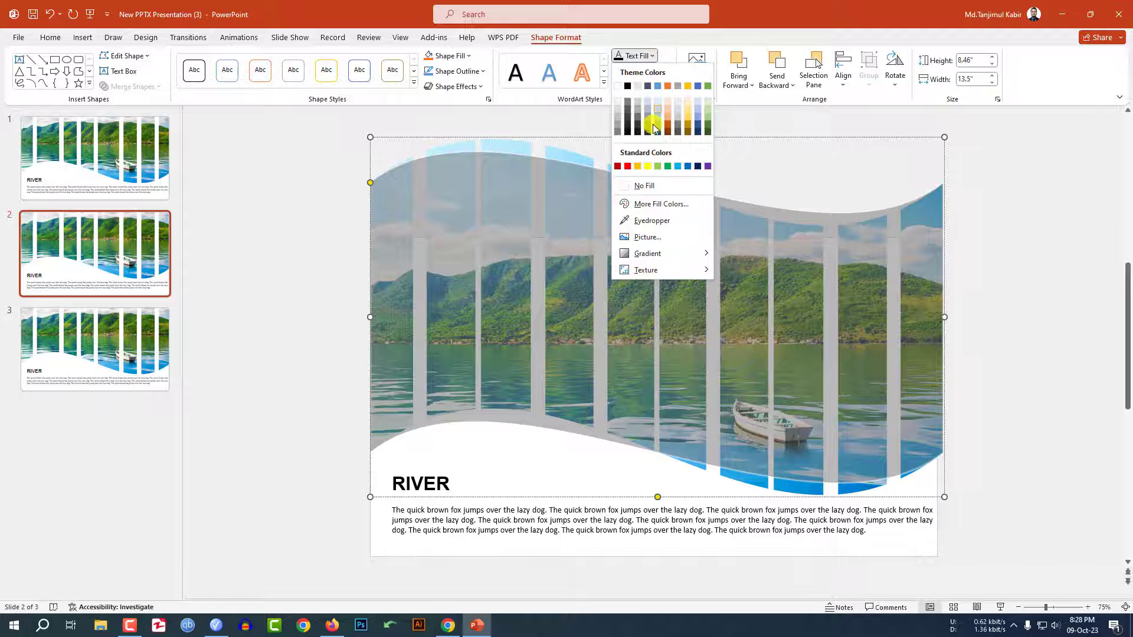
left_click(646, 236)
left_click(564, 261)
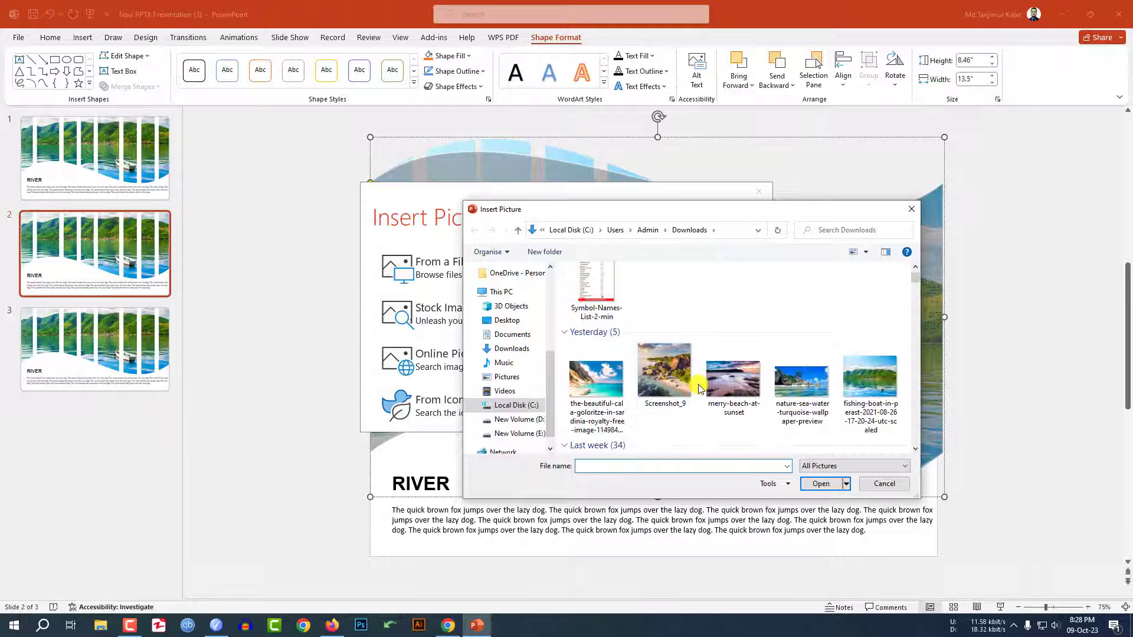
scroll(673, 390, "down", 1)
left_click(734, 389)
left_click(824, 483)
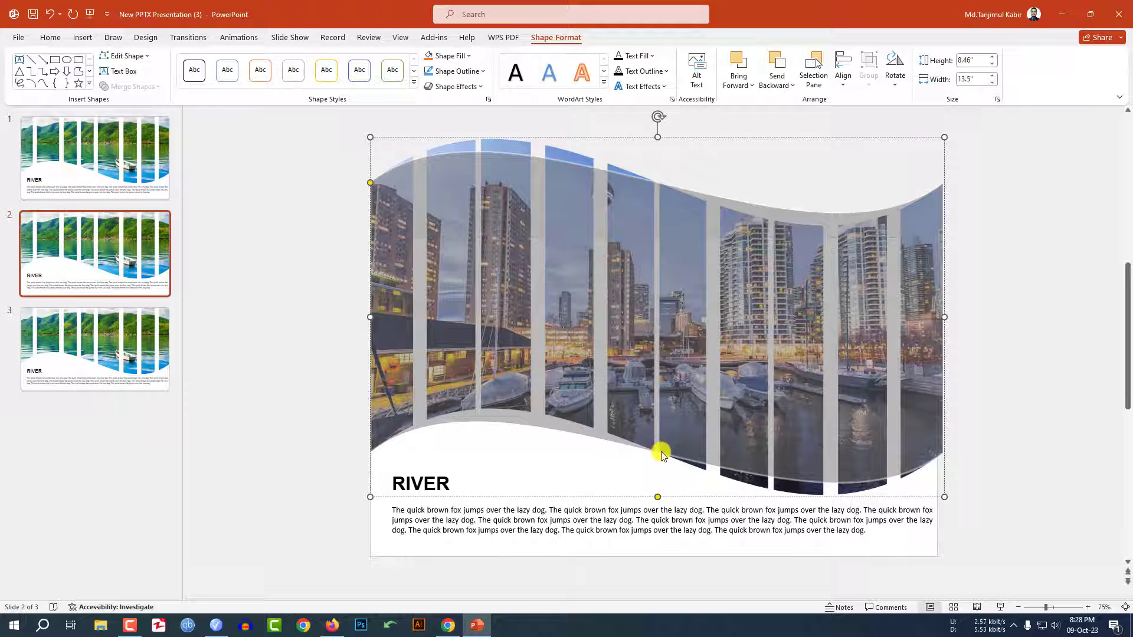
scroll(435, 485, "down", 1)
double_click(435, 486)
double_click(418, 459)
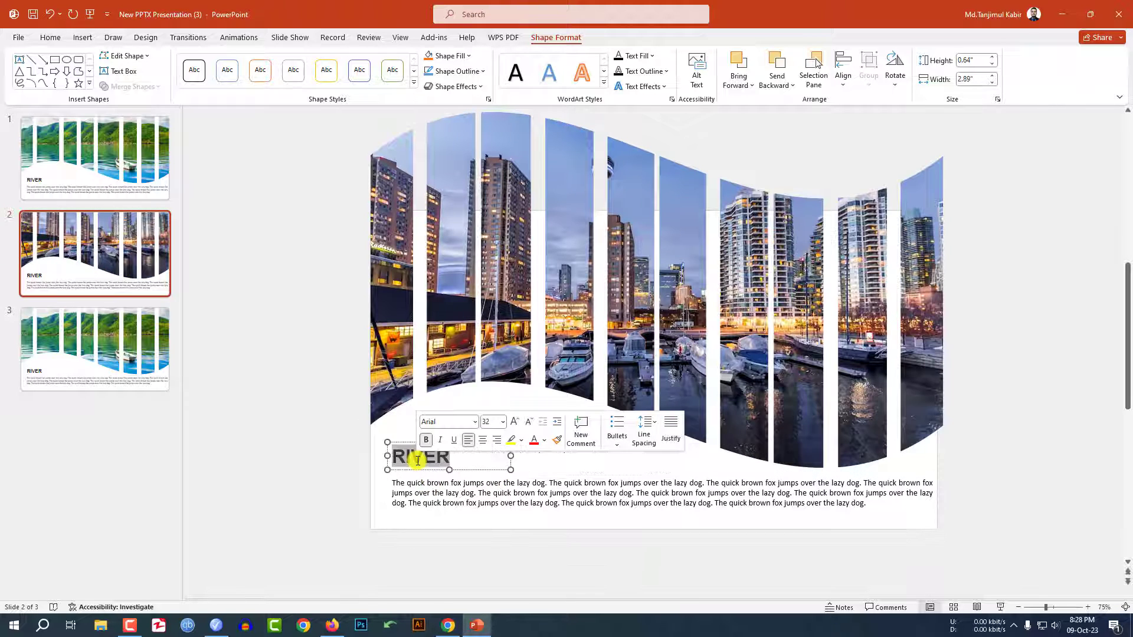
type("CITY")
scroll(516, 340, "down", 3)
- On slide 3, fill the wavy striped shape with the sunset sky photo
left_click(582, 324)
right_click(582, 321)
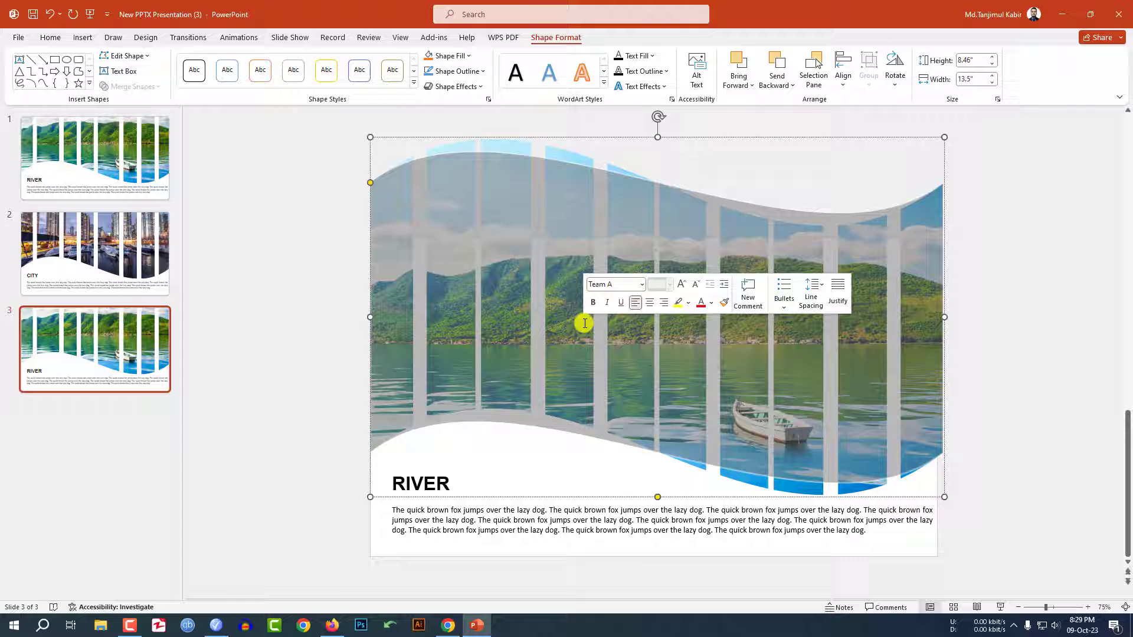
left_click(652, 56)
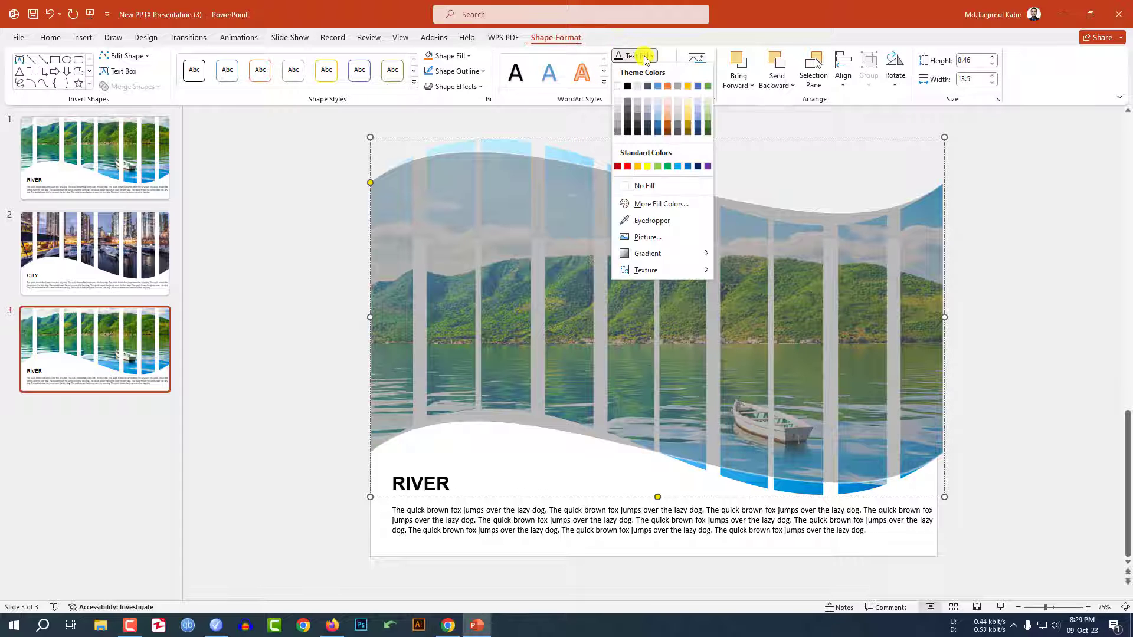
left_click(647, 237)
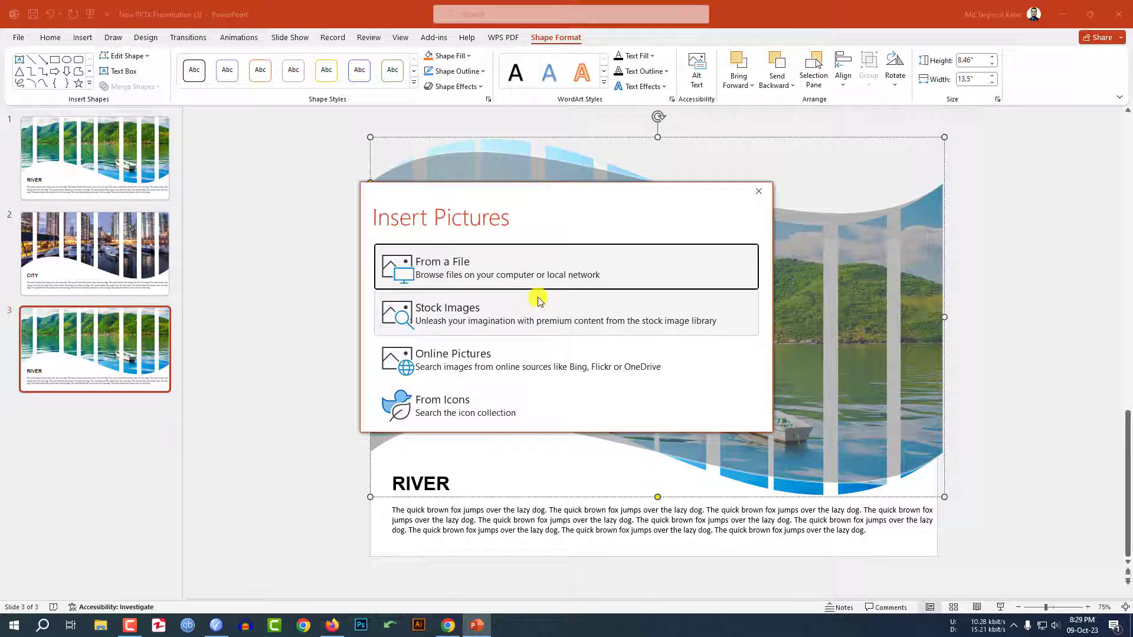
left_click(538, 296)
double_click(738, 399)
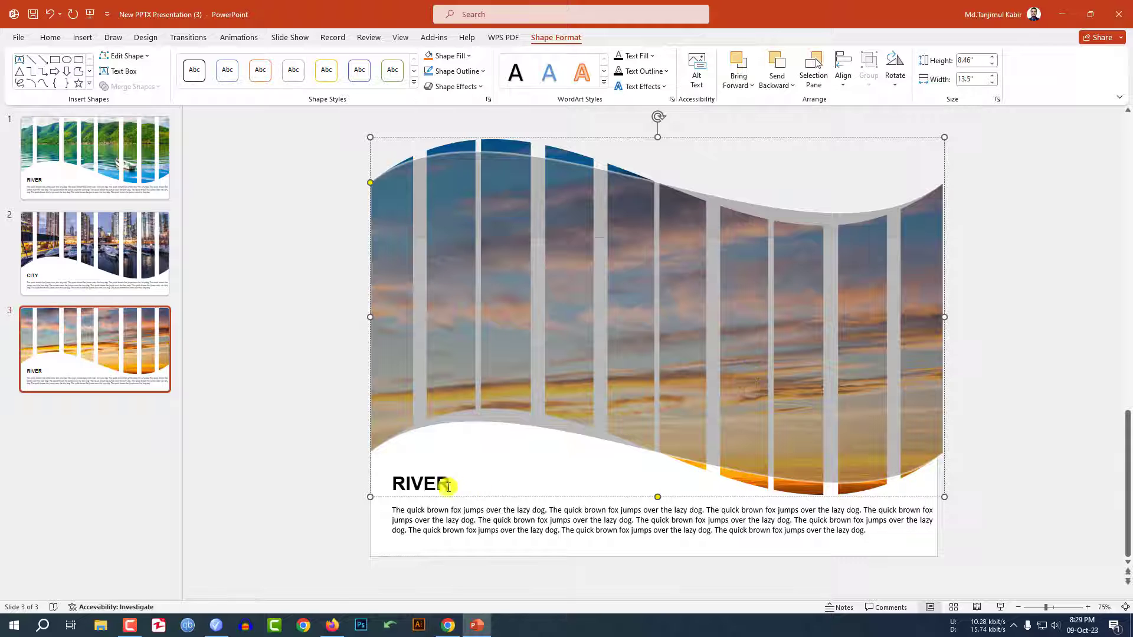
- Replace the slide 3 title RIVER with SUNSET
left_click(434, 481)
scroll(427, 483, "down", 1)
double_click(417, 459)
type("SUNSET")
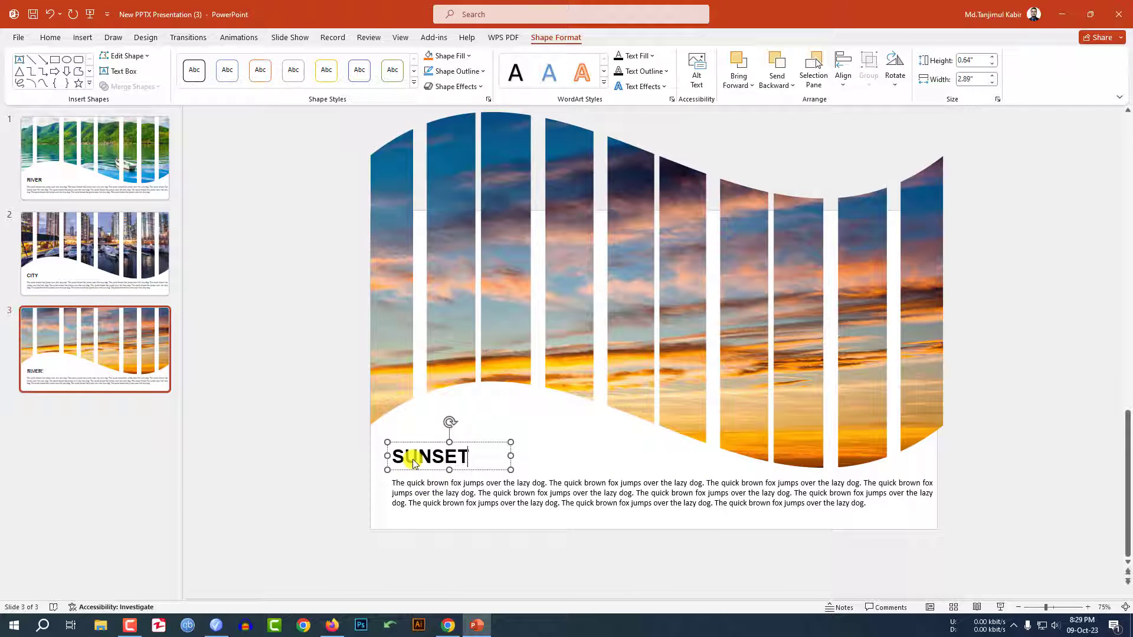
left_click(126, 153)
- Apply a Push transition with 02.00 duration to all three slides, then return to slide 1
left_click(121, 223)
left_click(119, 327)
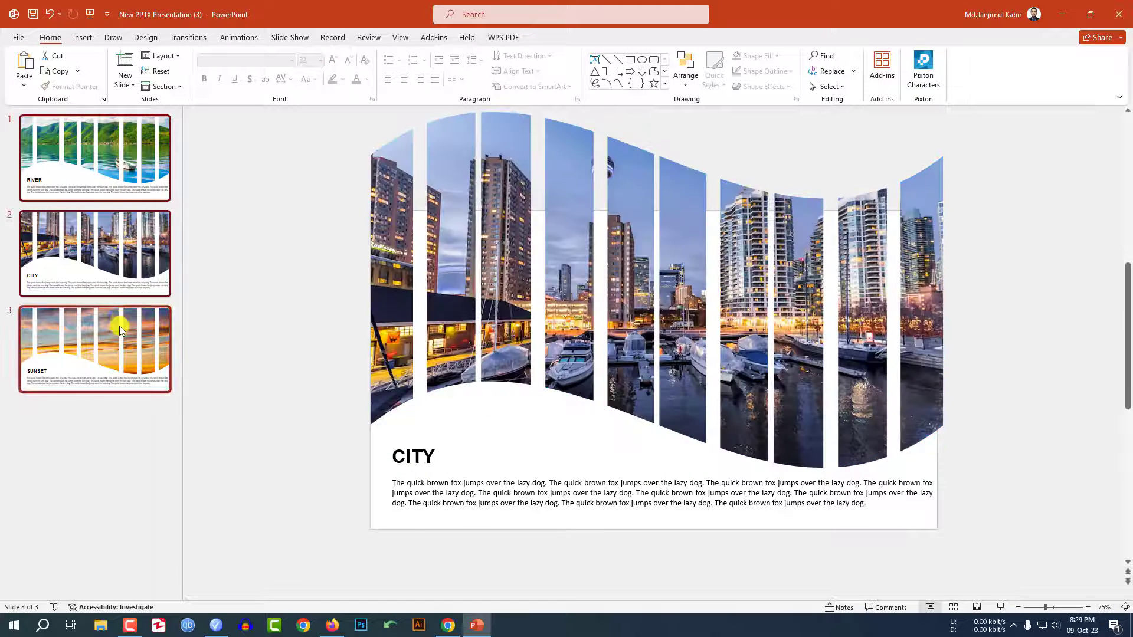
left_click(187, 37)
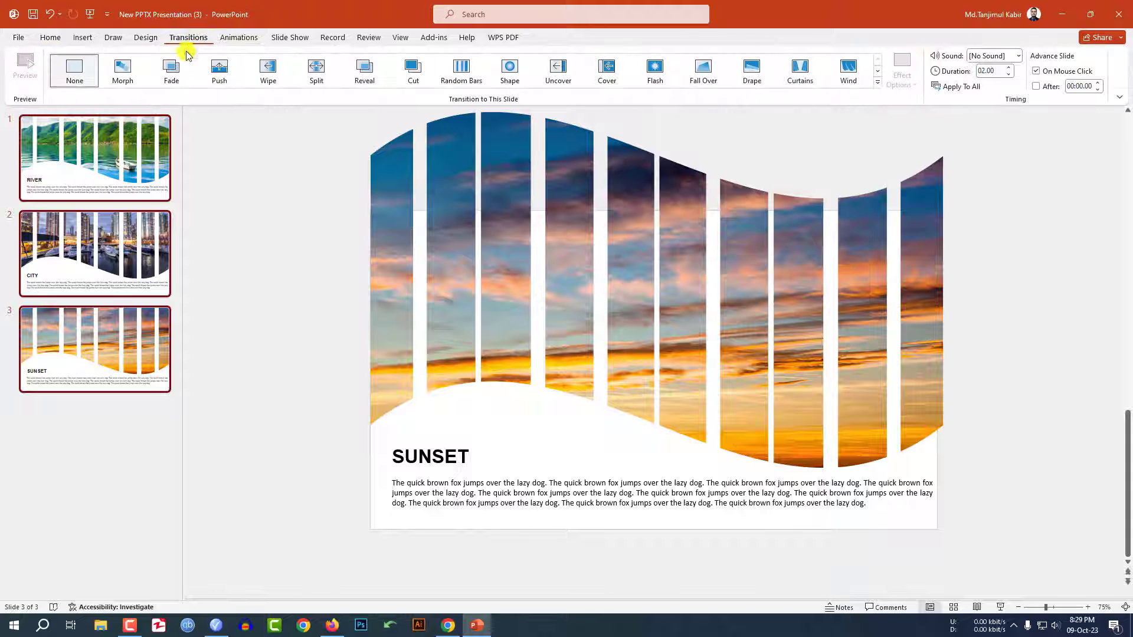
left_click(226, 71)
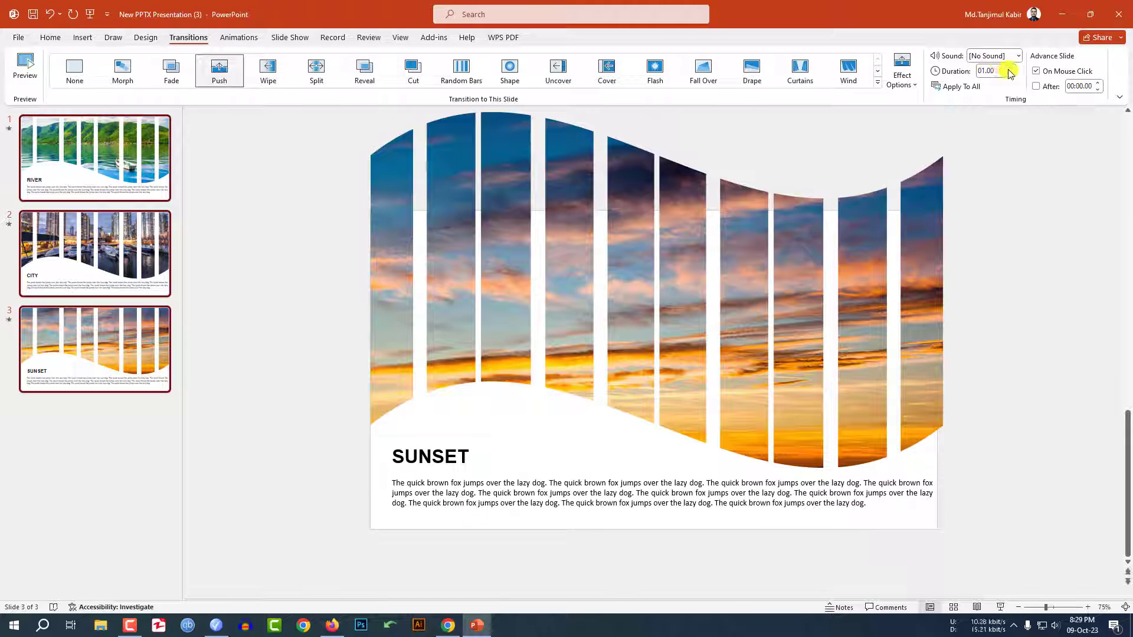
left_click(1012, 69)
left_click(115, 156)
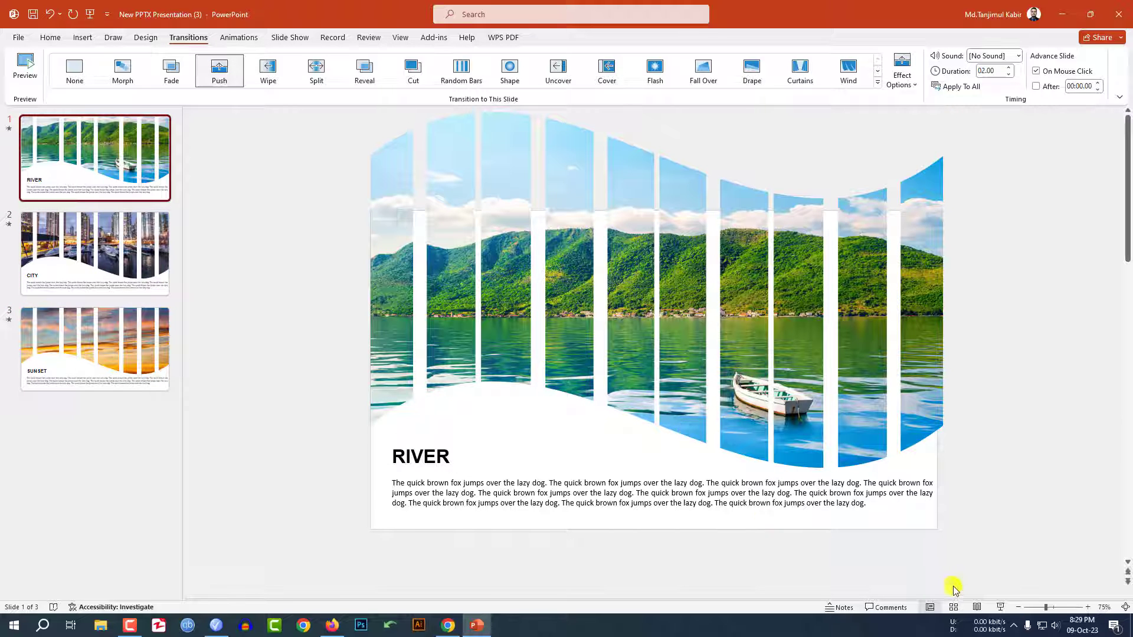
- Launch the presentation from slide 1 with the status-bar Slide Show button
left_click(1000, 607)
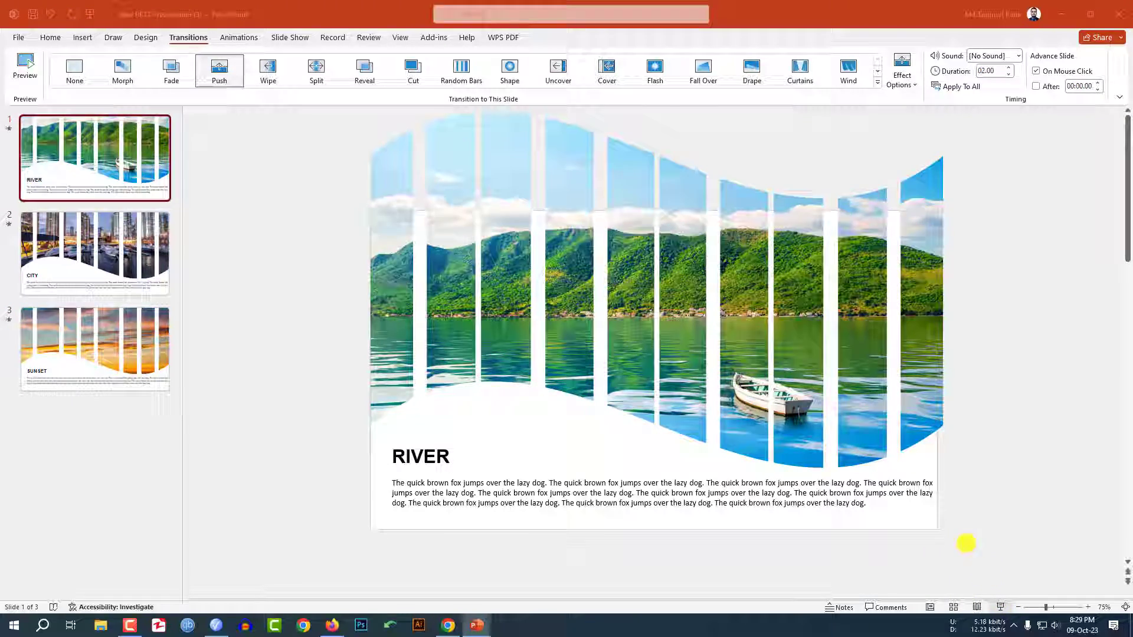